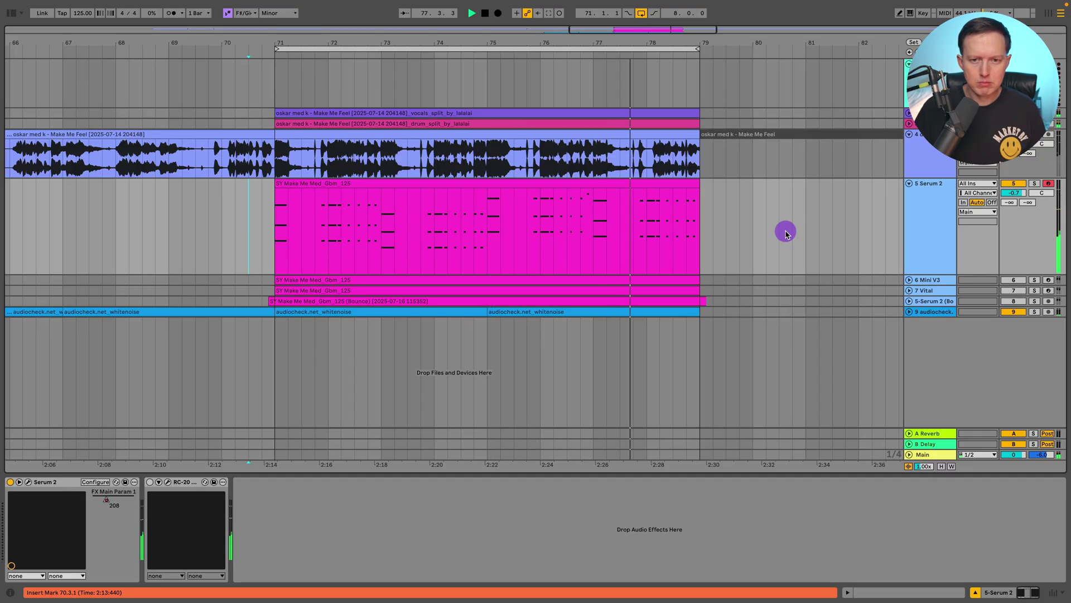
Step: Switch off the Loop toggle in the transport bar so playback no longer repeats the section
{"action": "left_click", "coordinate": [643, 13]}
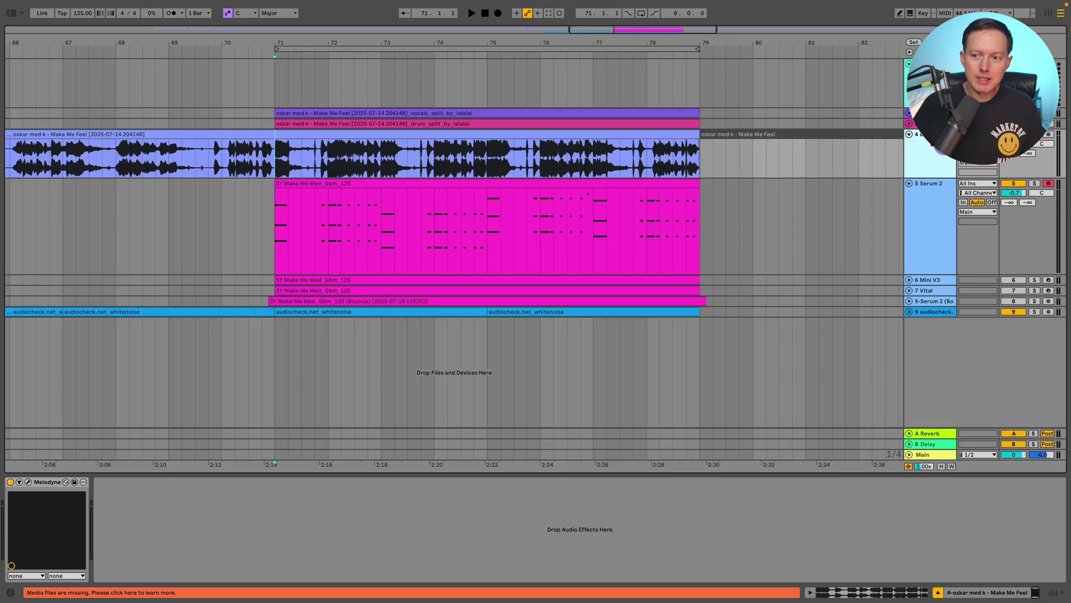
{"action": "left_click", "coordinate": [930, 146]}
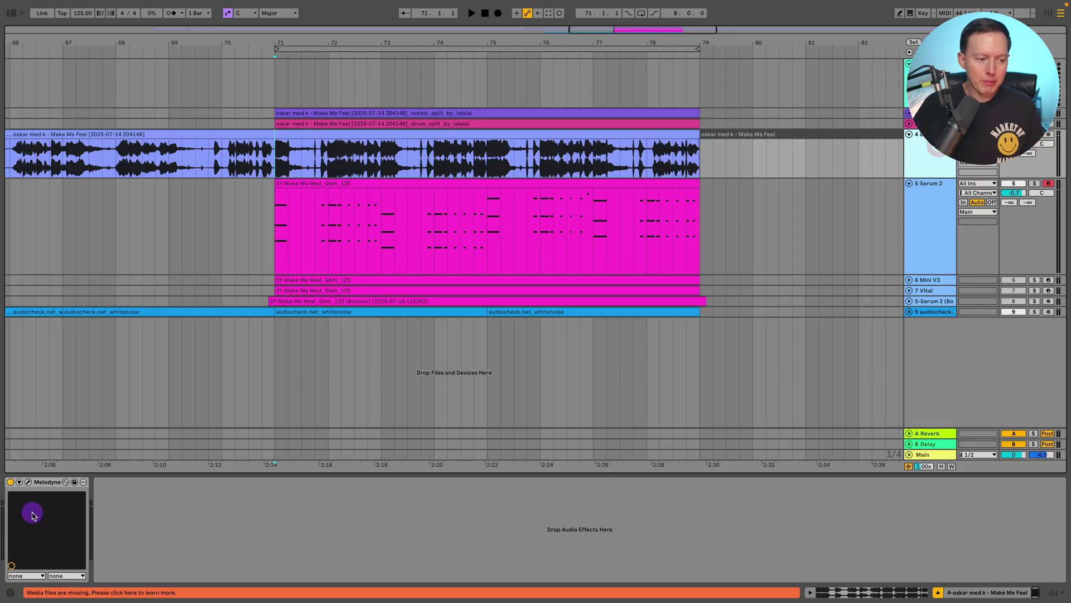
{"action": "left_click", "coordinate": [29, 482]}
{"action": "left_click", "coordinate": [334, 144]}
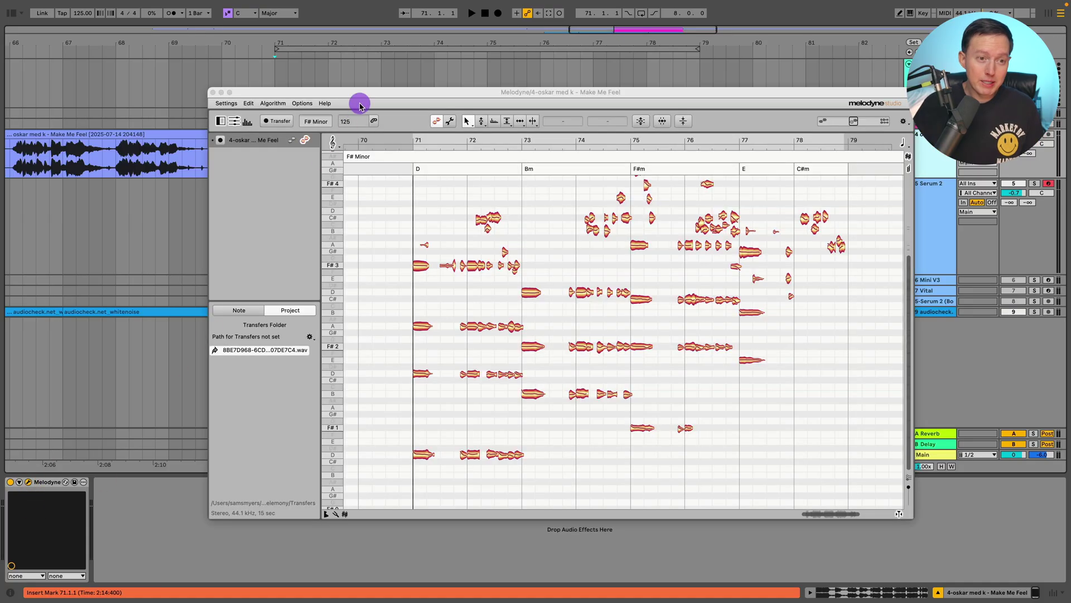
{"action": "left_click_drag", "start_coordinate": [361, 105], "coordinate": [351, 66]}
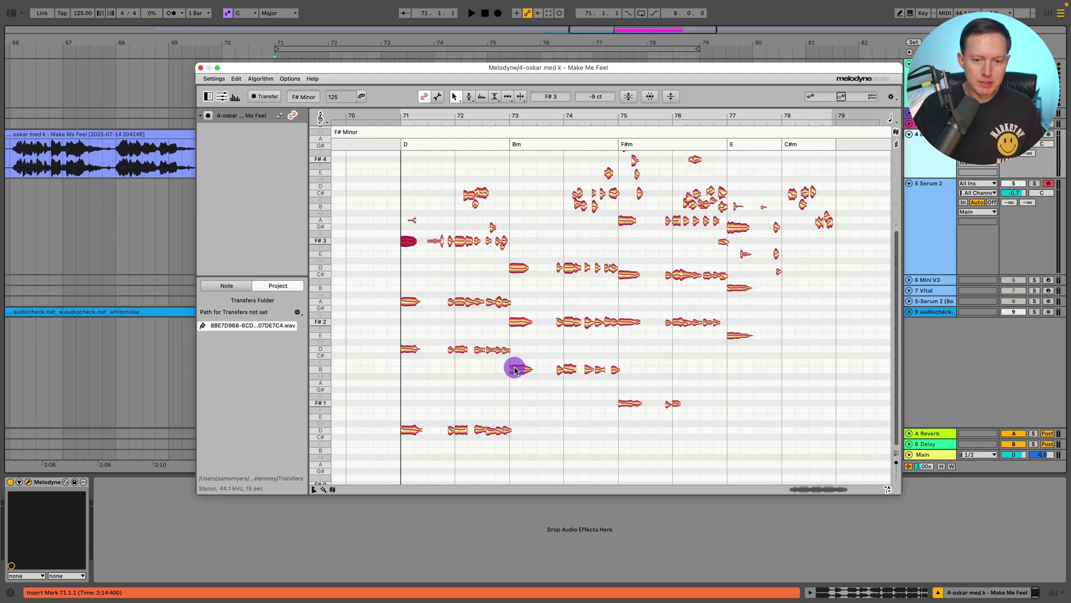
{"action": "left_click", "coordinate": [385, 435]}
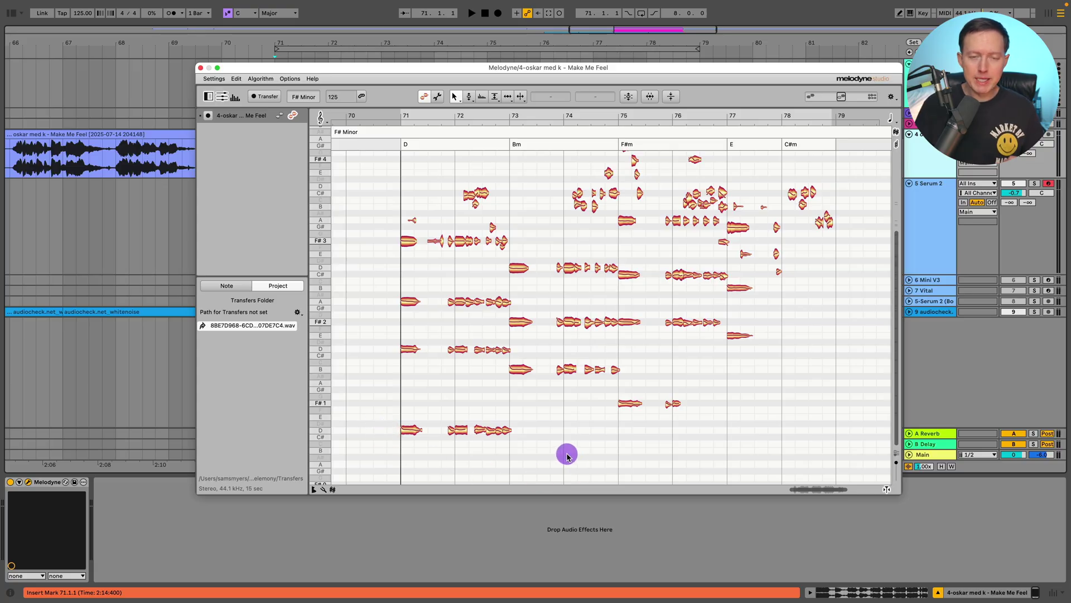
{"action": "left_click", "coordinate": [201, 68]}
Step: Open the Serum 2 chord clip for editing, make its note rows taller and audition it
{"action": "double_click", "coordinate": [361, 181]}
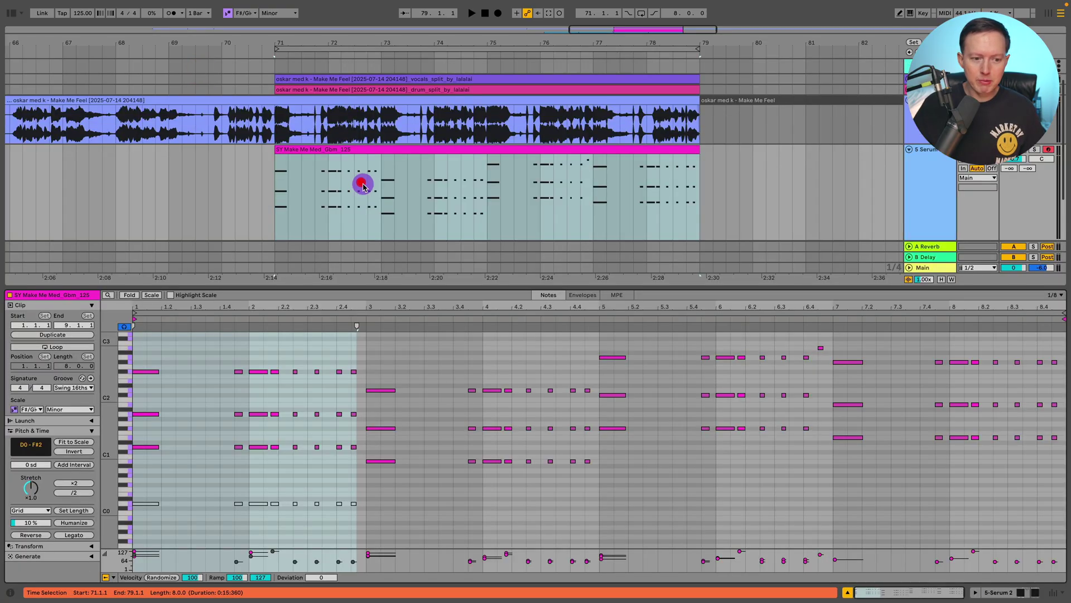
{"action": "left_click_drag", "start_coordinate": [115, 399], "coordinate": [126, 399]}
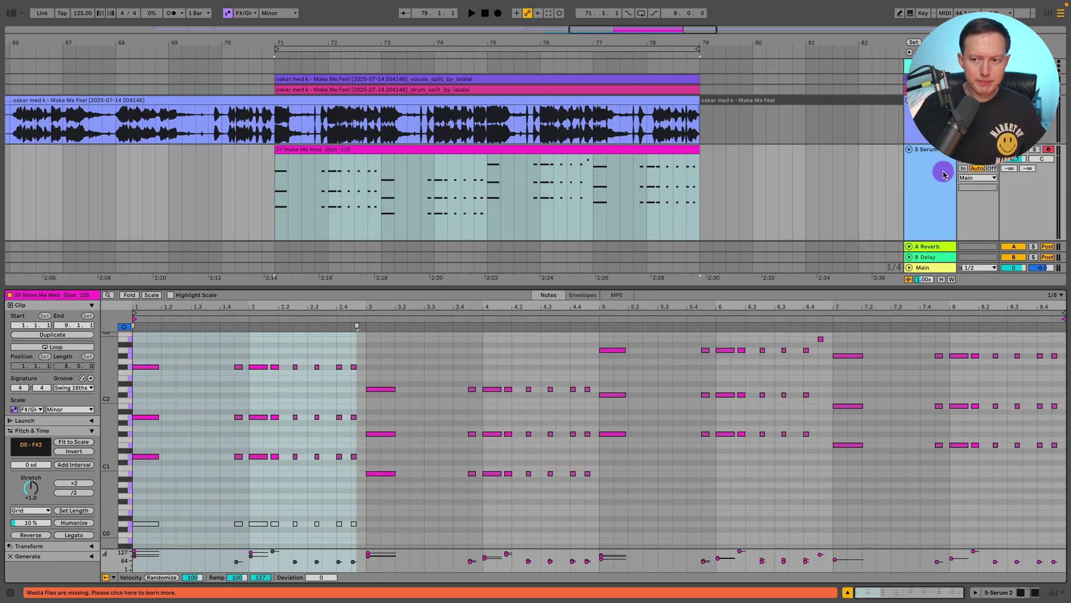
{"action": "key", "text": "space"}
{"action": "scroll", "coordinate": [249, 478], "scroll_direction": "down", "scroll_amount": 1}
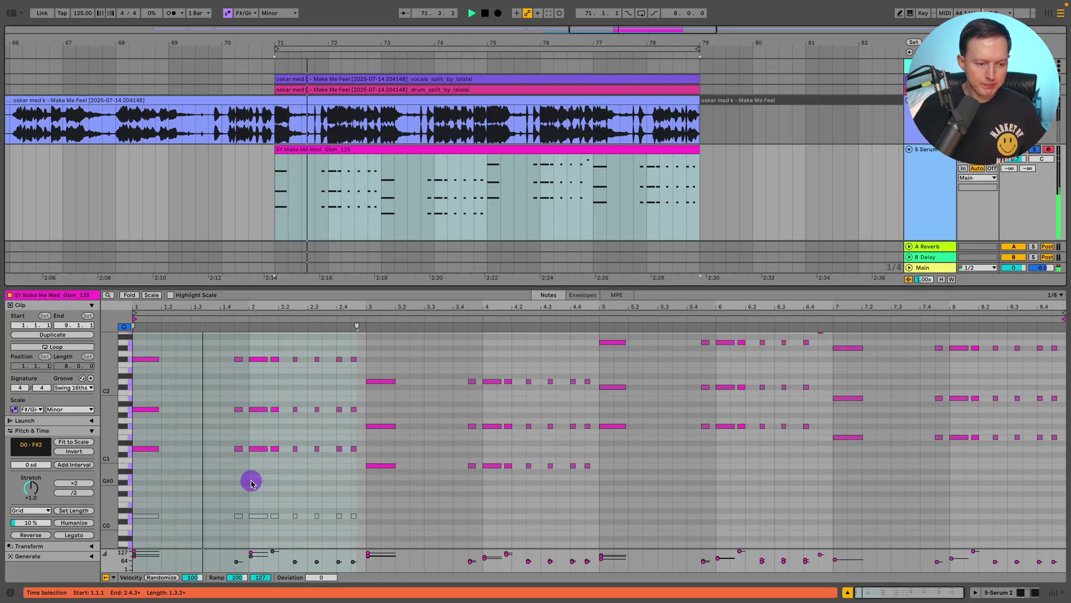
{"action": "key", "text": "space"}
Step: Delete the low D0 bass notes in the clip's first bars
{"action": "left_click_drag", "start_coordinate": [390, 528], "coordinate": [150, 507]}
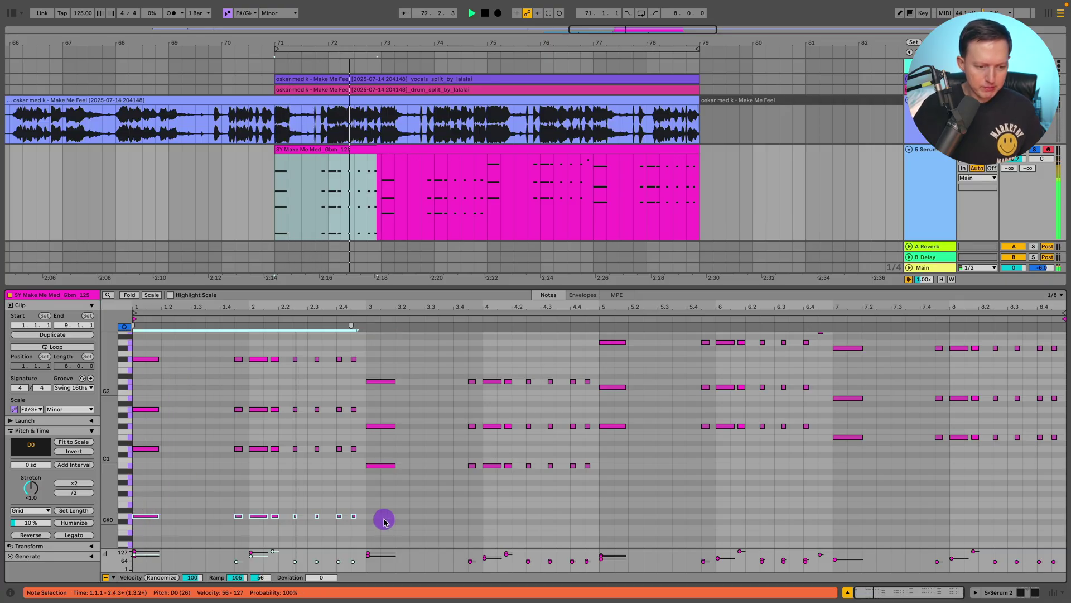
{"action": "key", "text": "space"}
{"action": "left_click_drag", "start_coordinate": [401, 521], "coordinate": [149, 509]}
{"action": "key", "text": "Delete"}
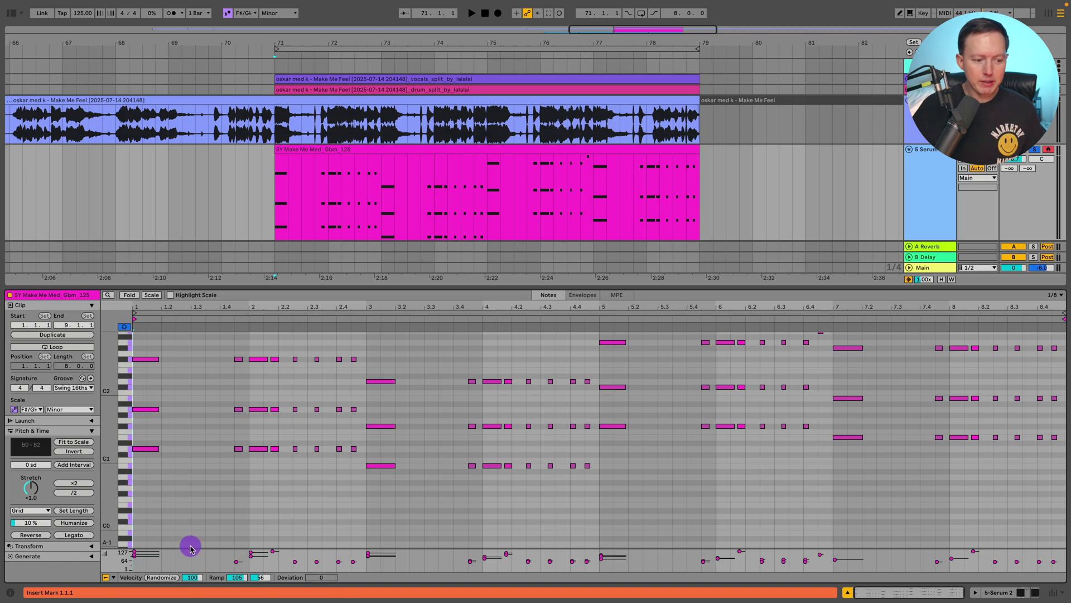
Step: Enlarge the velocity lane and note rows, play the chords, then switch to automation mode
{"action": "mouse_move", "coordinate": [192, 546]}
{"action": "left_mouse_down"}
{"action": "mouse_move", "coordinate": [201, 459]}
{"action": "mouse_move", "coordinate": [188, 528]}
{"action": "left_mouse_up"}
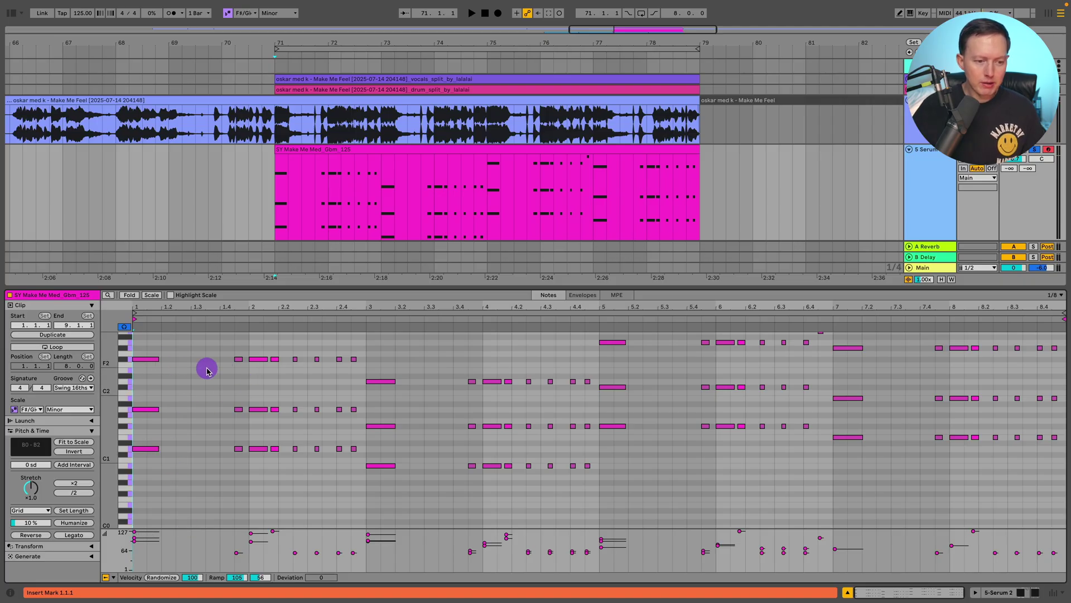
{"action": "scroll", "coordinate": [594, 402], "scroll_direction": "up", "scroll_amount": 2}
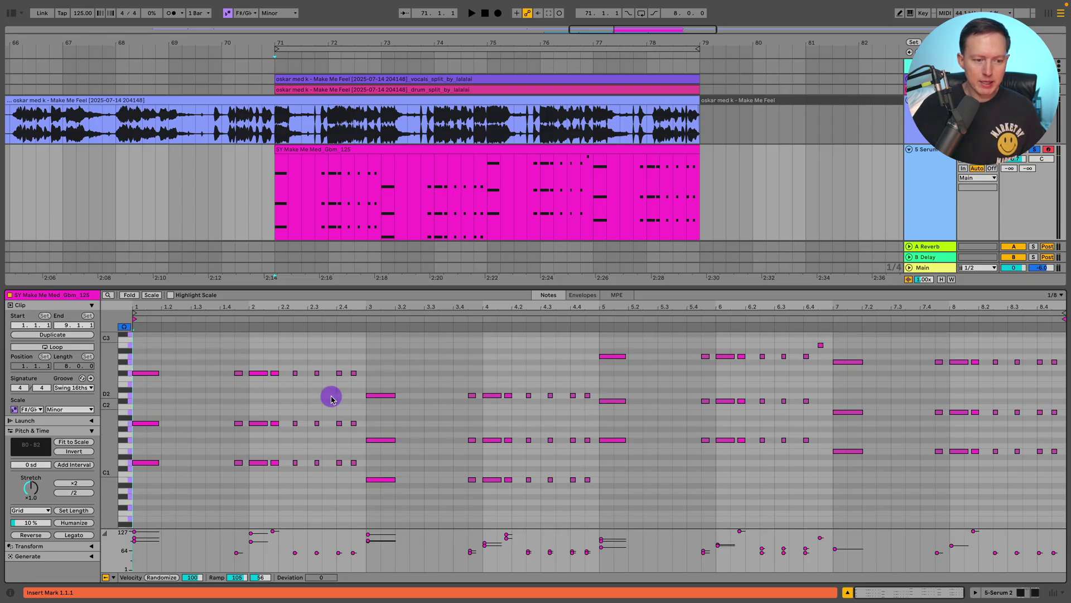
{"action": "left_click_drag", "start_coordinate": [109, 397], "coordinate": [191, 394]}
{"action": "key", "text": "space"}
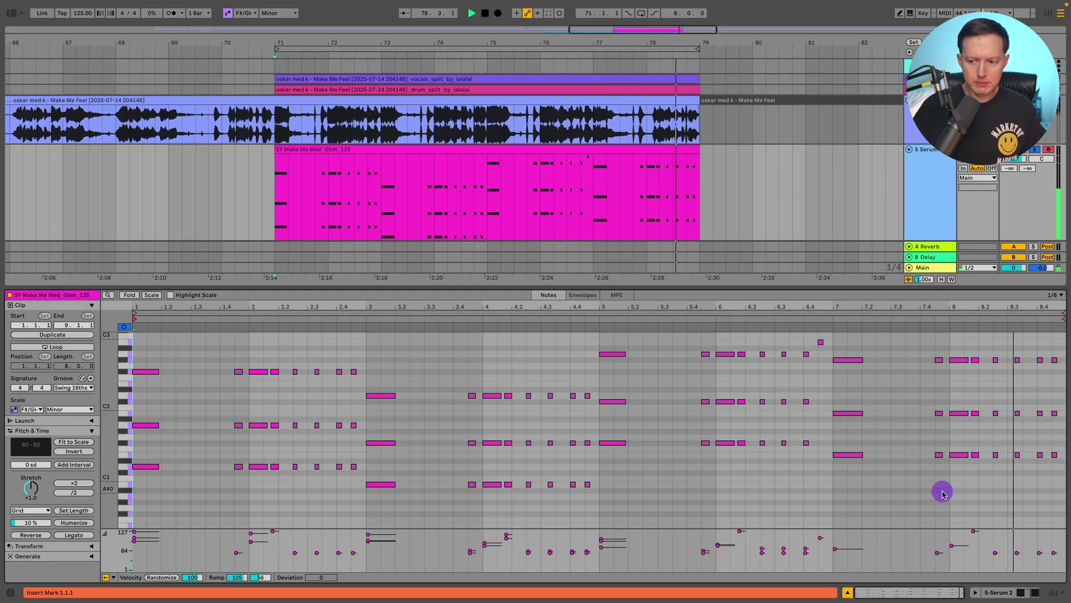
{"action": "key", "text": "space"}
{"action": "key", "text": "a"}
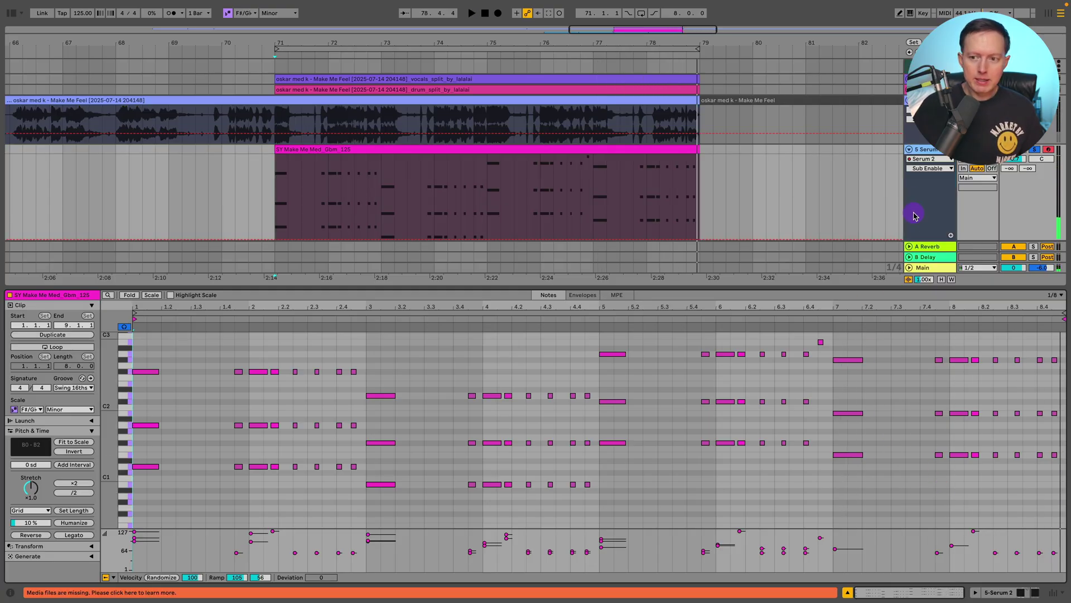
Step: In Serum 2's effects rack, lower the EQ low-cut frequency from 208 to 22 Hz
{"action": "left_click", "coordinate": [1002, 593]}
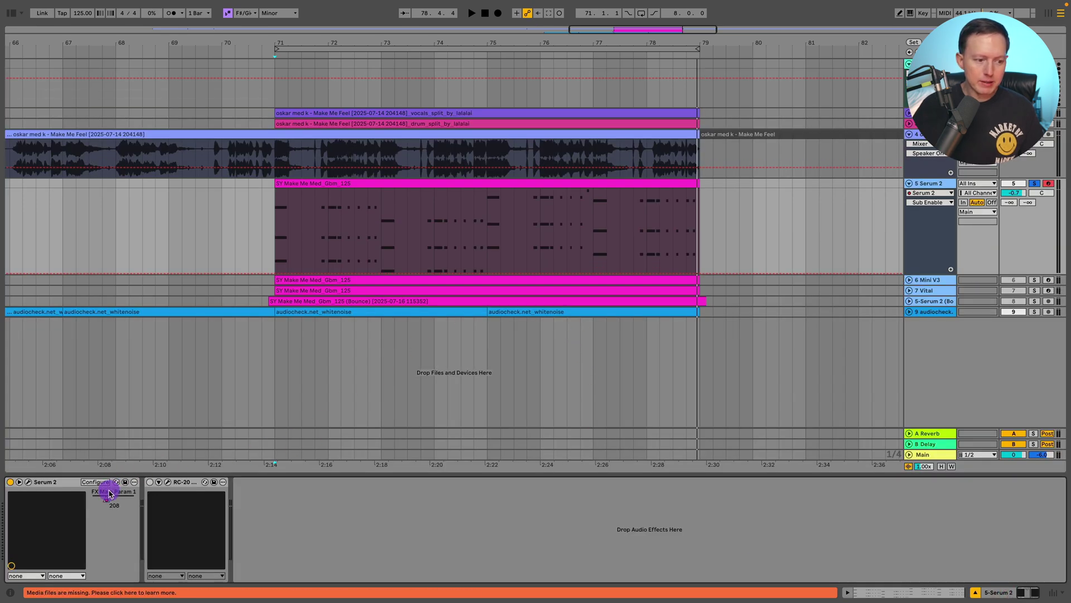
{"action": "left_click", "coordinate": [940, 188]}
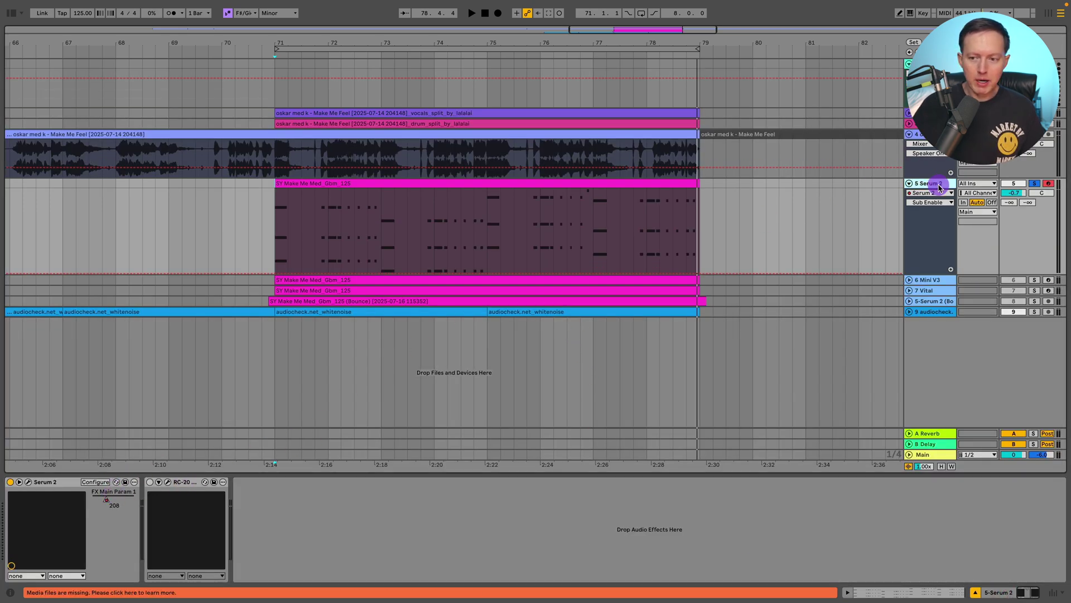
{"action": "left_click", "coordinate": [28, 481]}
{"action": "left_click", "coordinate": [308, 84]}
{"action": "left_click", "coordinate": [362, 89]}
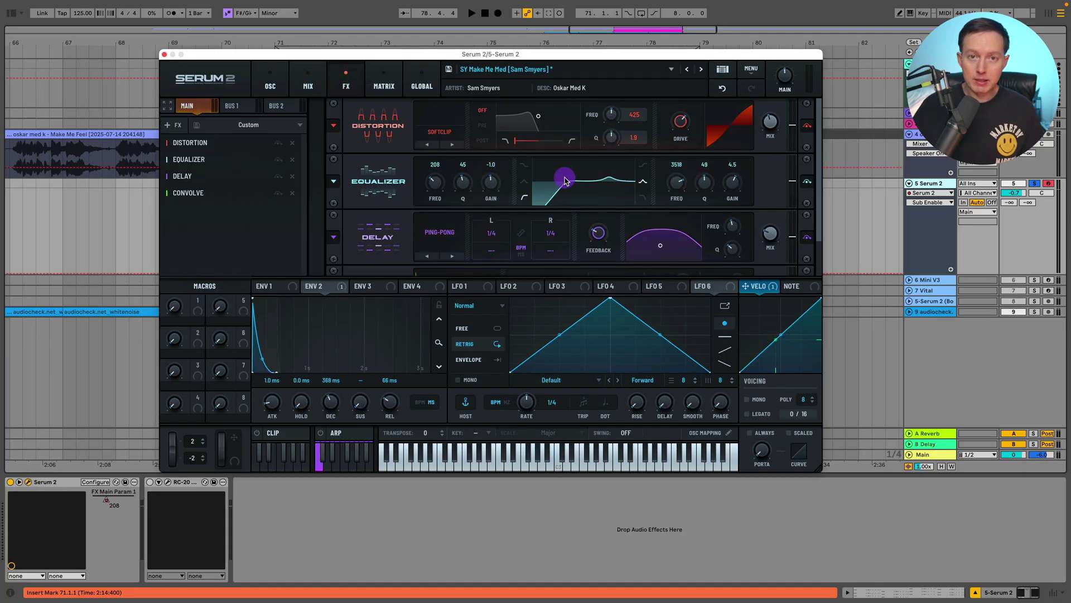
{"action": "key", "text": "space"}
{"action": "left_click_drag", "start_coordinate": [565, 182], "coordinate": [438, 194]}
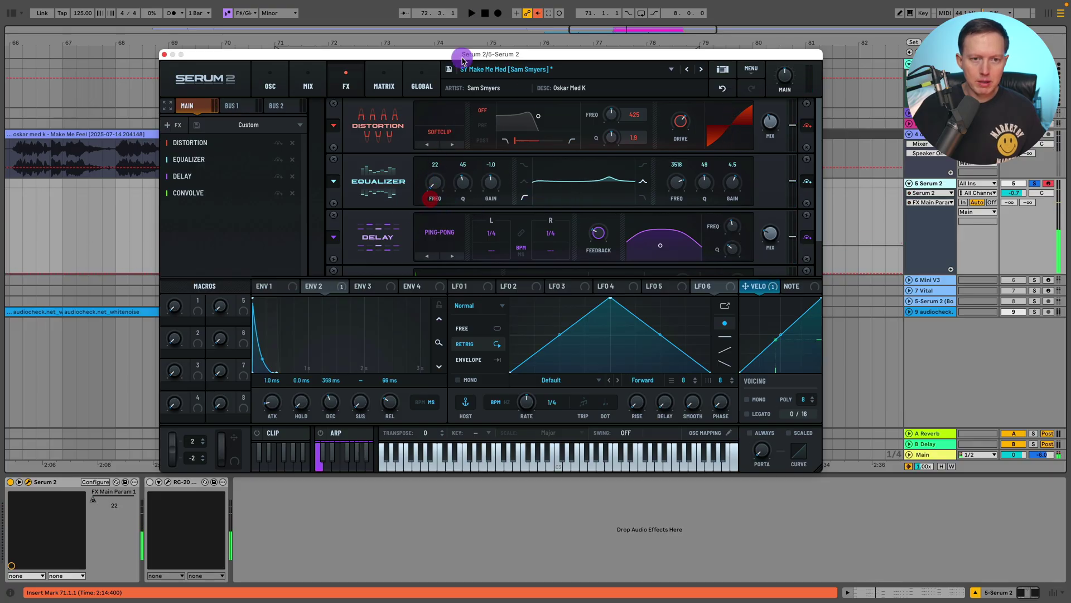
{"action": "left_click", "coordinate": [165, 56]}
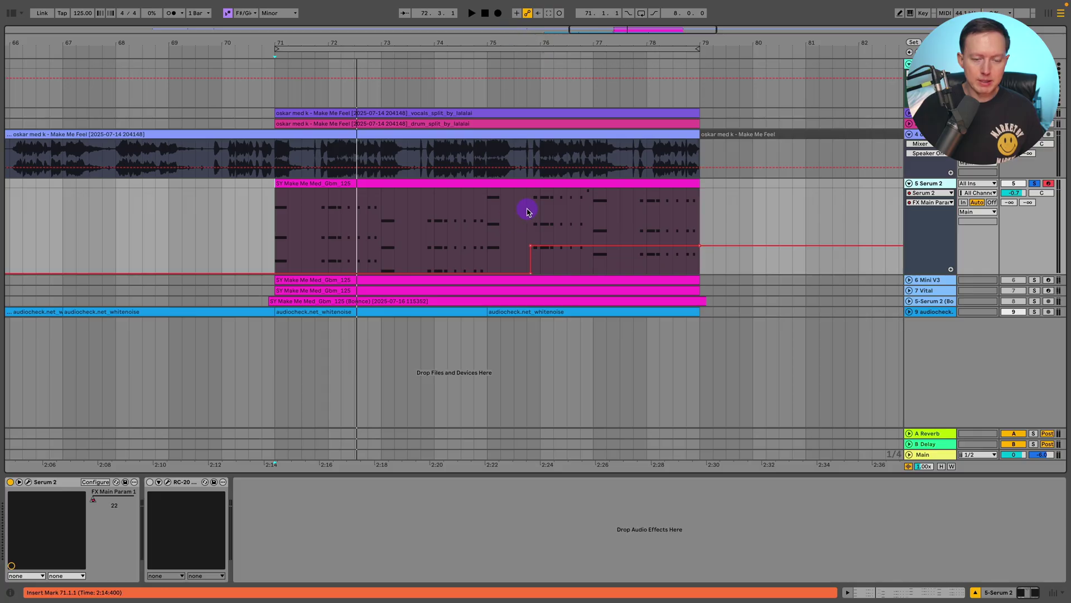
Step: Select a two-bar section of the chord clip and reopen Serum 2 on its oscillator page
{"action": "left_click_drag", "start_coordinate": [526, 209], "coordinate": [595, 217]}
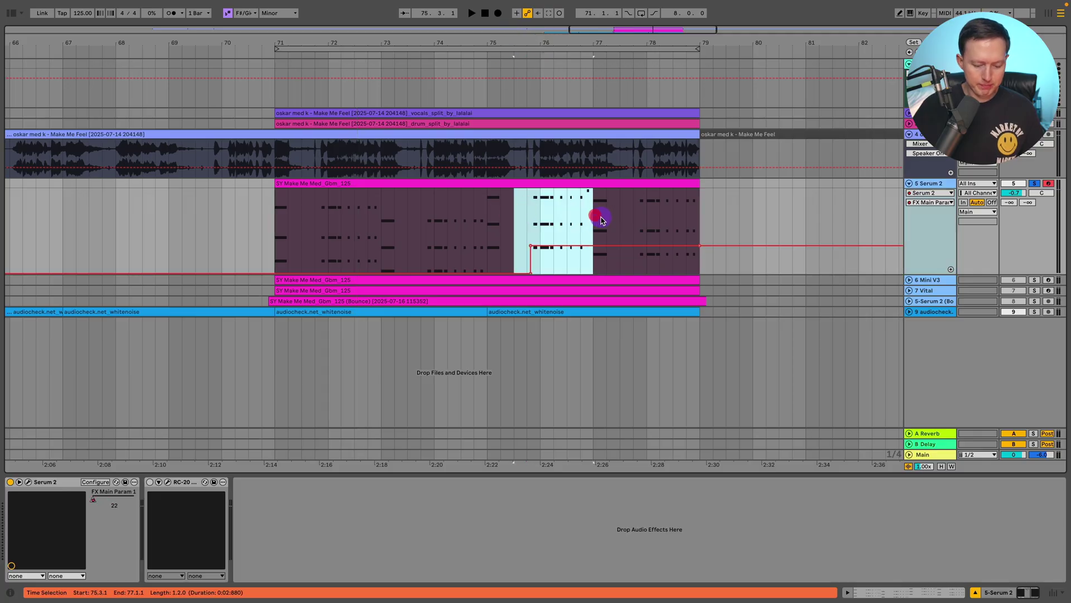
{"action": "left_click", "coordinate": [46, 484]}
{"action": "left_click", "coordinate": [29, 484]}
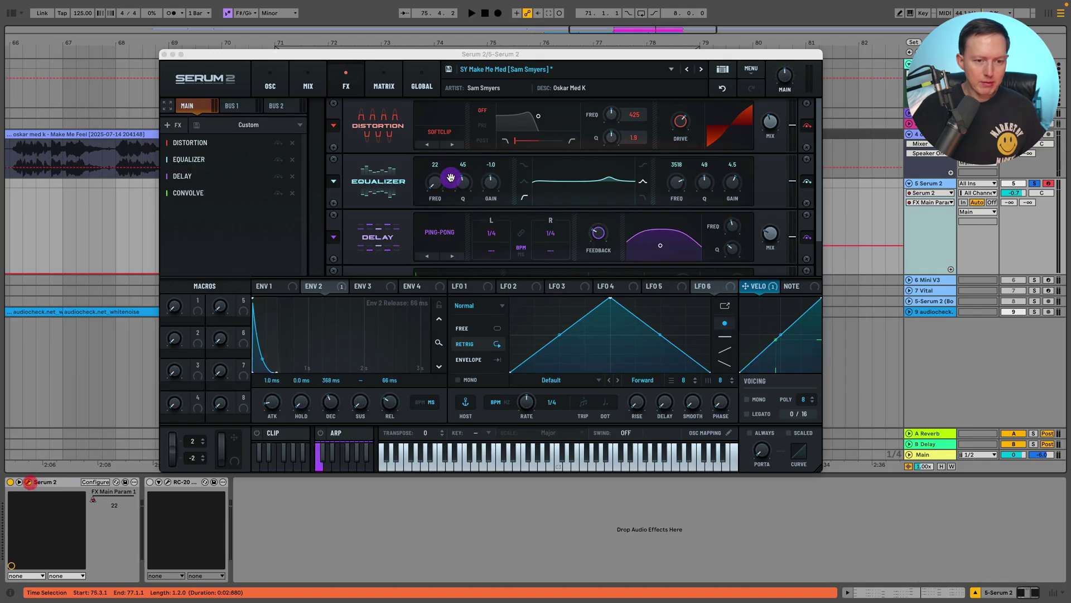
{"action": "mouse_move", "coordinate": [411, 53]}
{"action": "left_mouse_down"}
{"action": "mouse_move", "coordinate": [411, 83]}
{"action": "mouse_move", "coordinate": [428, 61]}
{"action": "left_mouse_up"}
{"action": "left_click", "coordinate": [276, 93]}
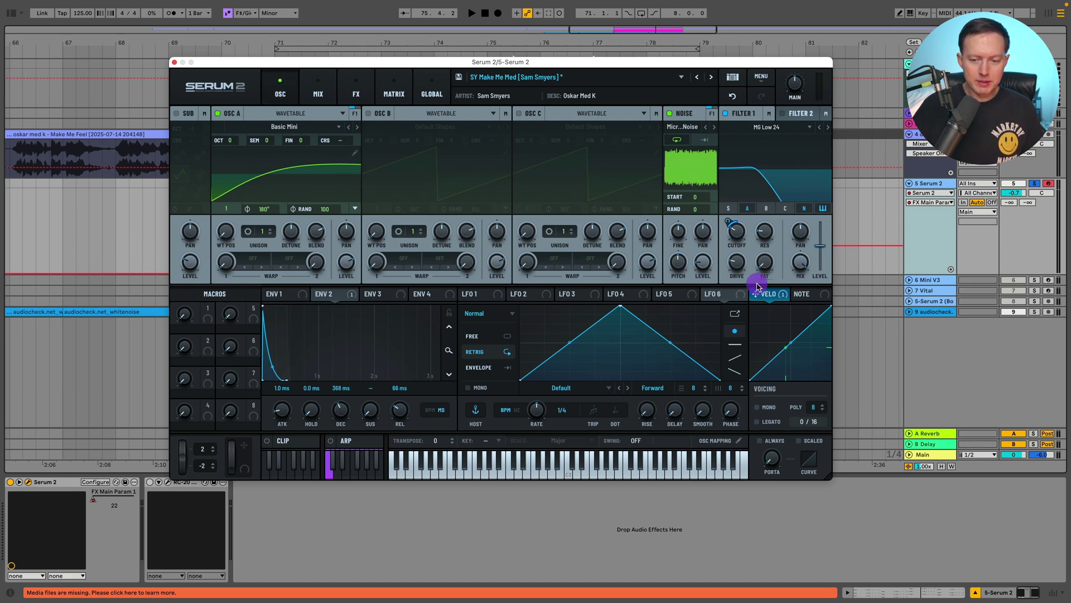
Step: Enable the distortion, equalizer and delay effects in Serum 2's FX rack, then play the clip
{"action": "left_click", "coordinate": [437, 92]}
{"action": "left_click", "coordinate": [356, 92]}
{"action": "left_click", "coordinate": [288, 151]}
{"action": "left_click", "coordinate": [288, 167]}
{"action": "left_click", "coordinate": [288, 184]}
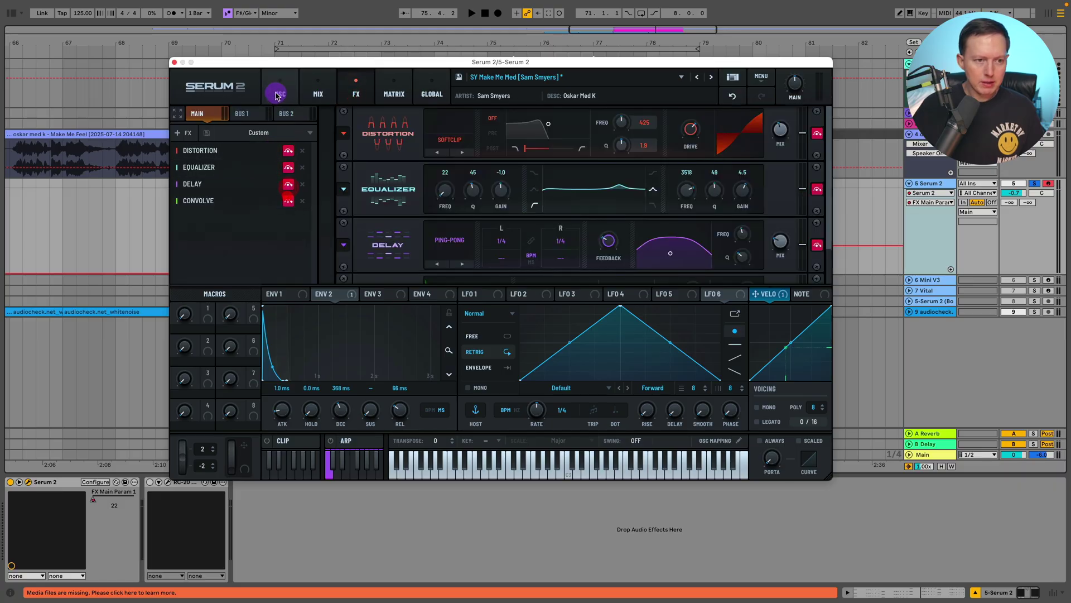
{"action": "left_click", "coordinate": [280, 92]}
{"action": "key", "text": "space"}
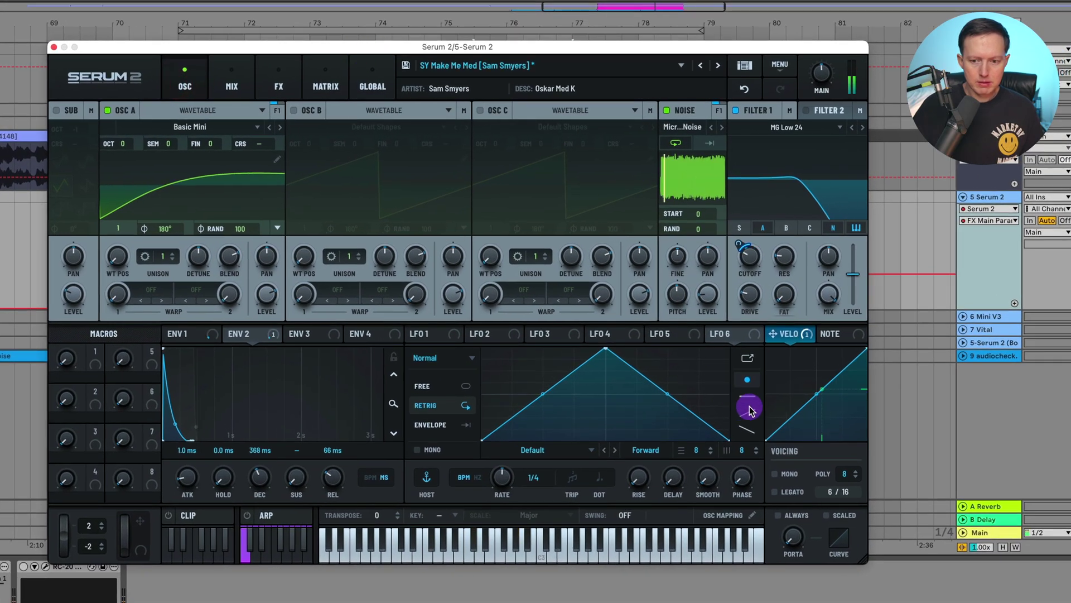
Step: Check the velocity modulation options and switch off Filter 1
{"action": "right_click", "coordinate": [792, 341]}
{"action": "left_click", "coordinate": [776, 336]}
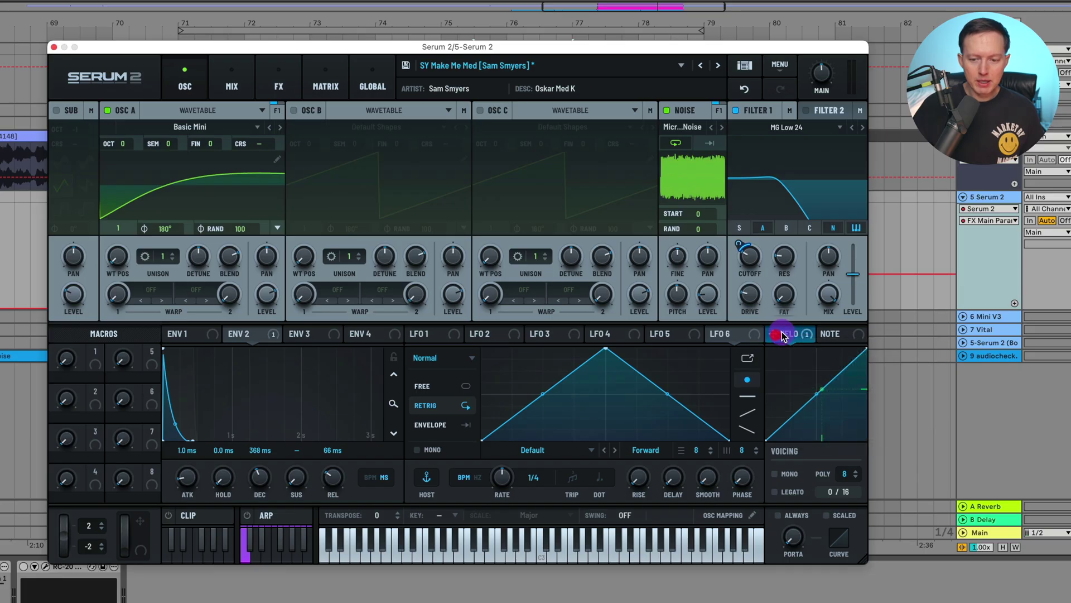
{"action": "right_click", "coordinate": [775, 335]}
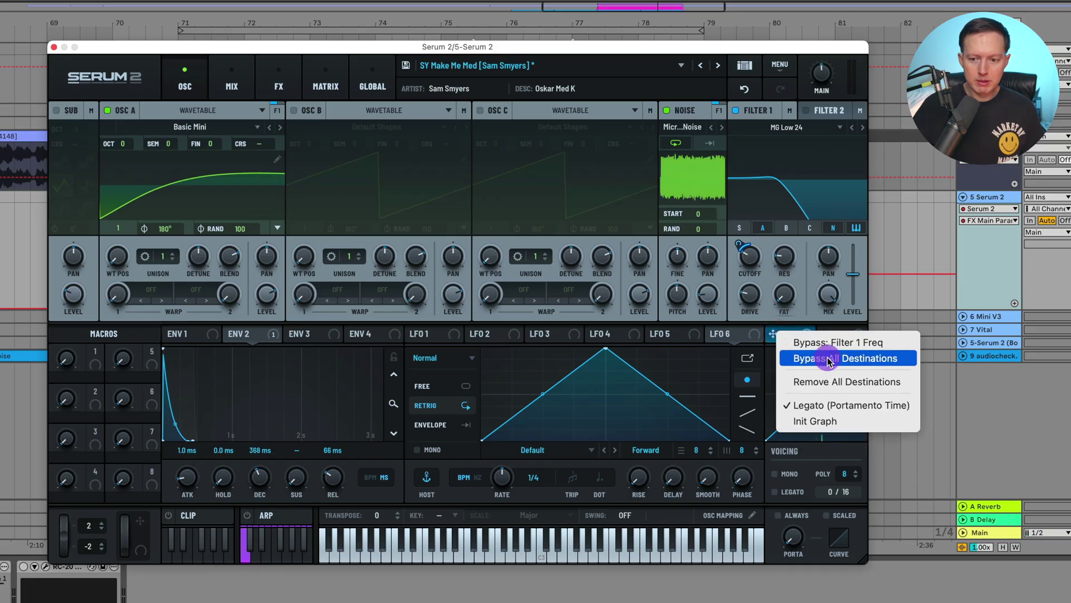
{"action": "left_click", "coordinate": [788, 333]}
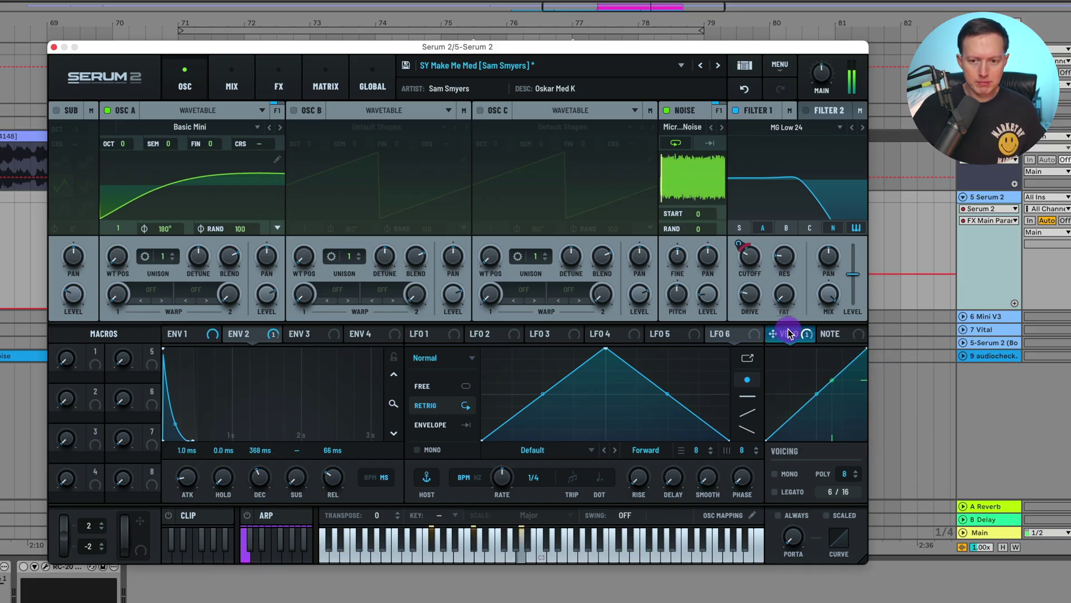
{"action": "left_click", "coordinate": [735, 111]}
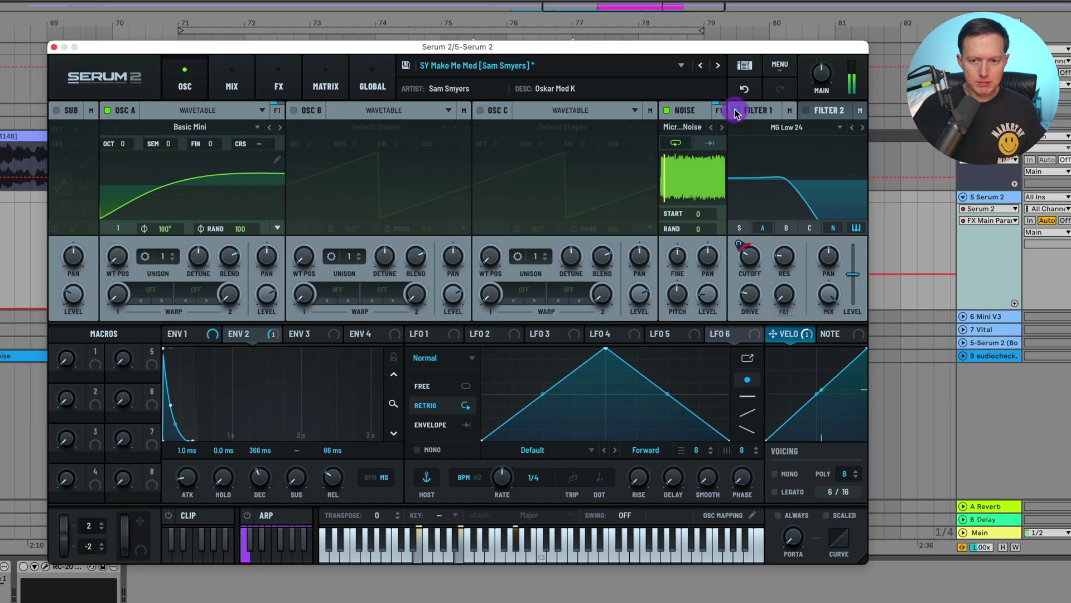
{"action": "left_click", "coordinate": [735, 111]}
Step: Compare the envelope 1 and envelope 2 curves, zooming into the envelope time scale
{"action": "left_click", "coordinate": [190, 336]}
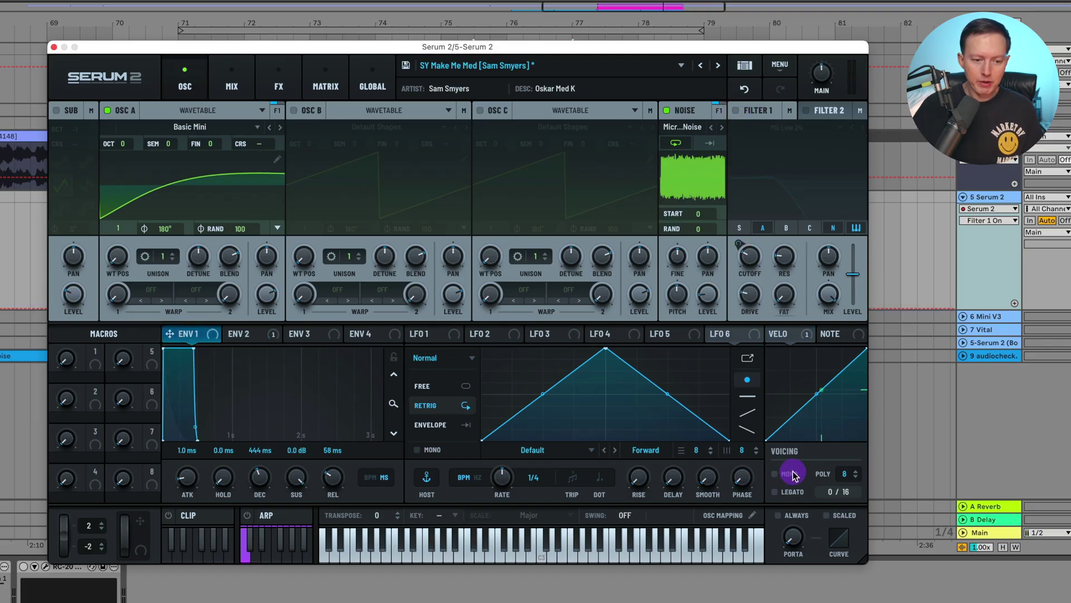
{"action": "left_click_drag", "start_coordinate": [393, 398], "coordinate": [398, 427]}
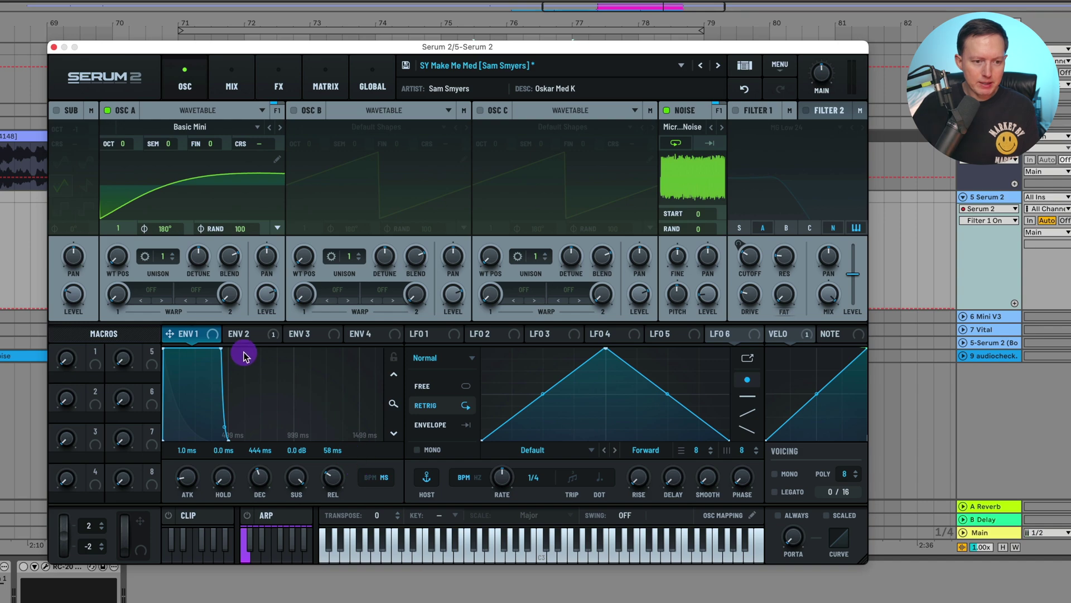
{"action": "left_click", "coordinate": [249, 338]}
{"action": "left_click", "coordinate": [185, 334]}
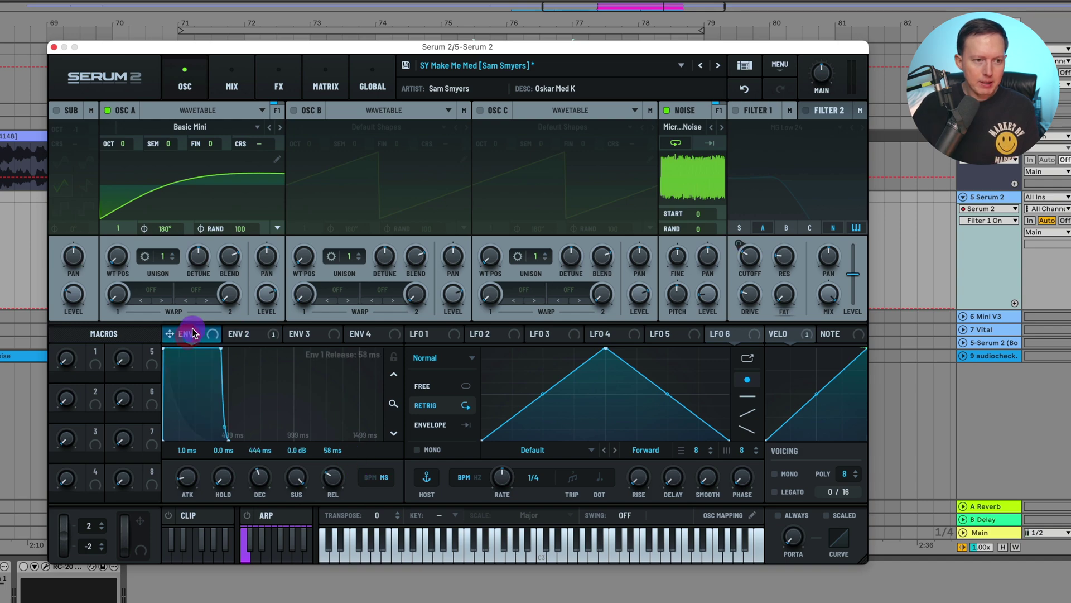
Step: Keep Basic Mini as oscillator A's wavetable and show ENV 2 with its 368 ms decay
{"action": "left_click", "coordinate": [207, 128]}
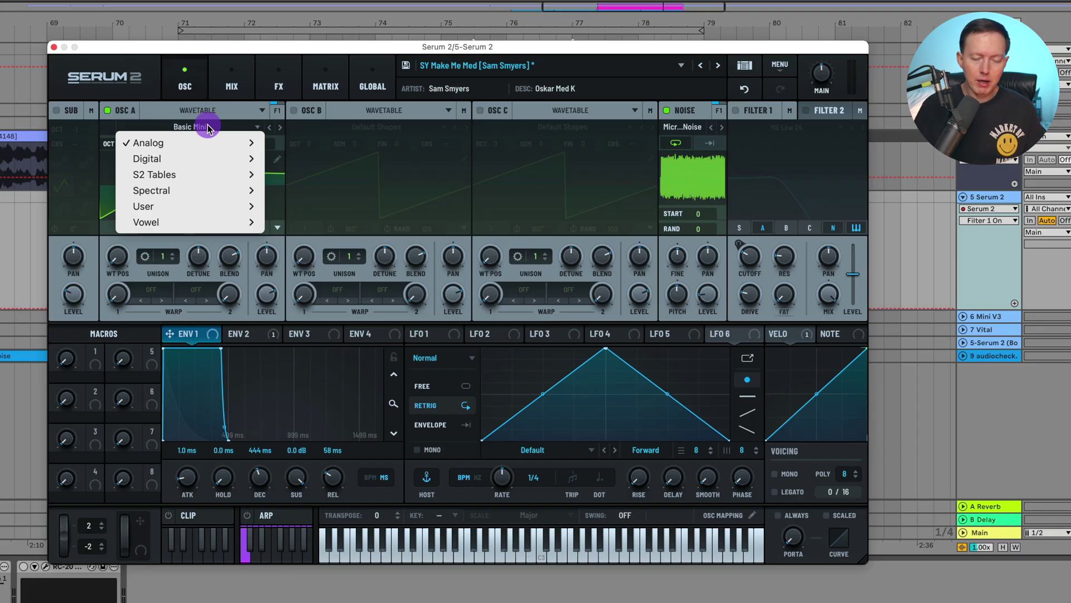
{"action": "mouse_move", "coordinate": [200, 144]}
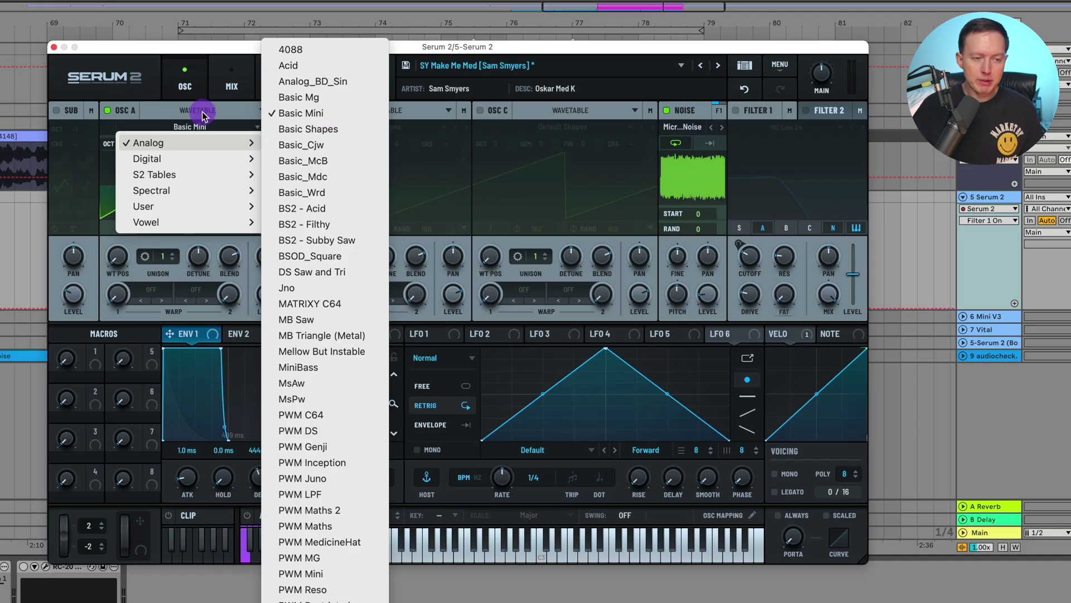
{"action": "left_click", "coordinate": [217, 110]}
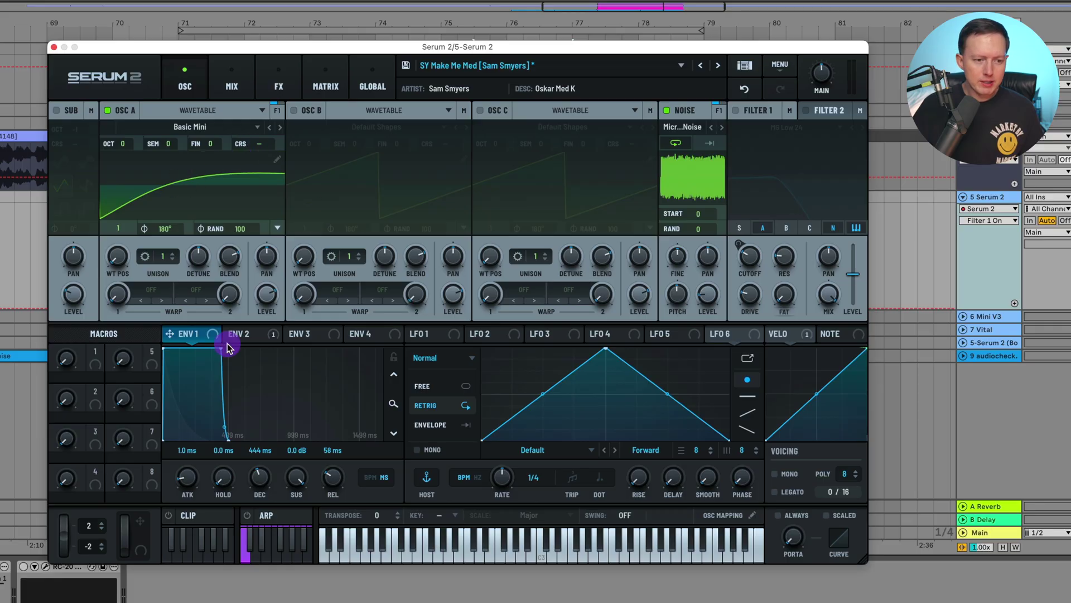
{"action": "left_click", "coordinate": [254, 335]}
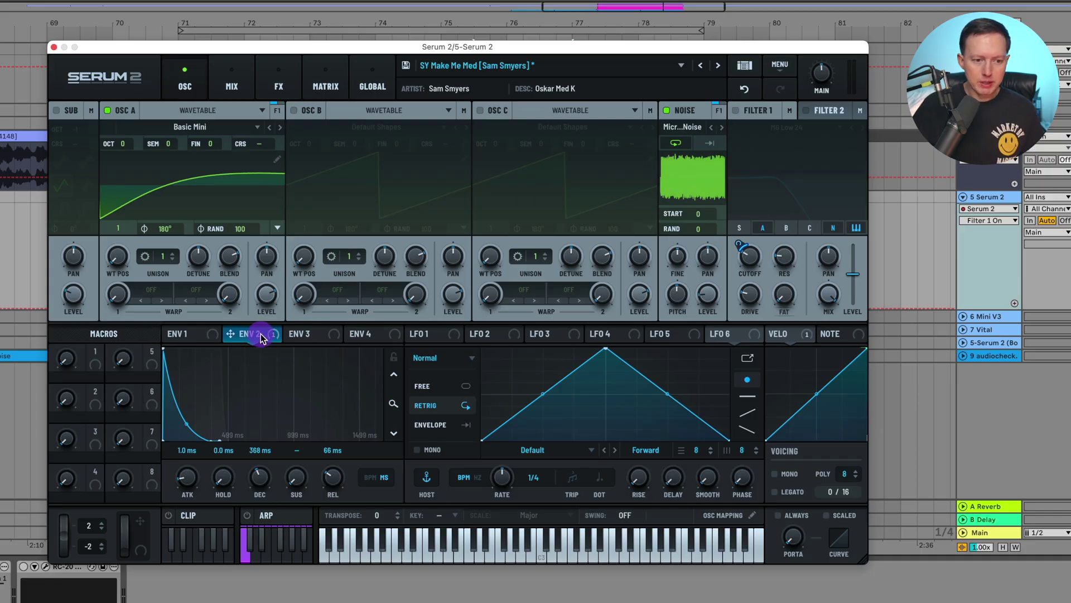
Step: Route ENV 2 to Filter 1's cutoff, then try the resonance, drive and keytracking controls
{"action": "left_click_drag", "start_coordinate": [260, 334], "coordinate": [748, 257]}
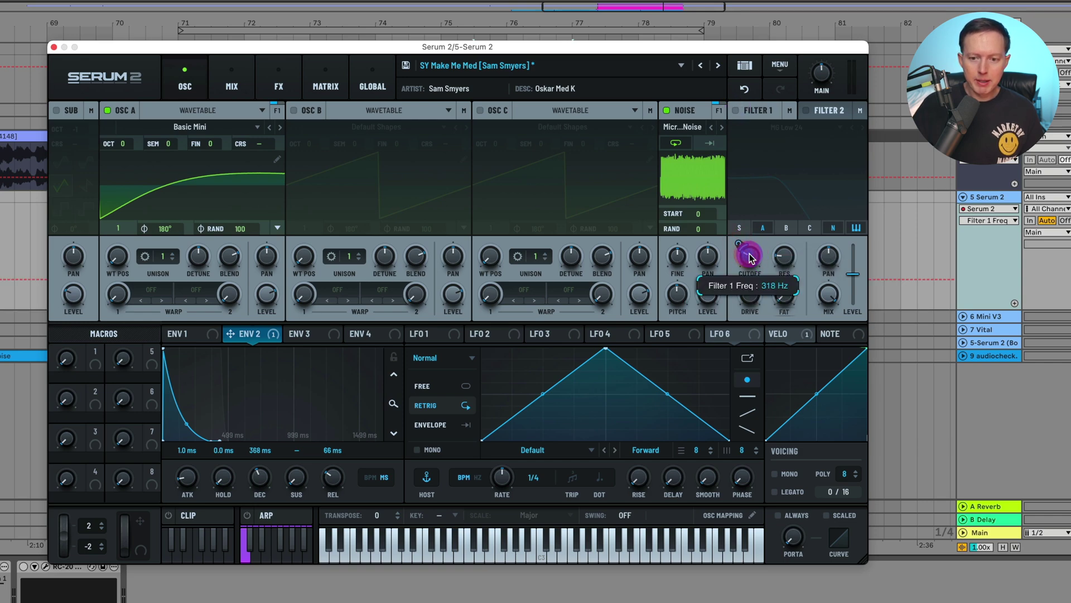
{"action": "left_click", "coordinate": [788, 258]}
{"action": "left_click", "coordinate": [758, 294]}
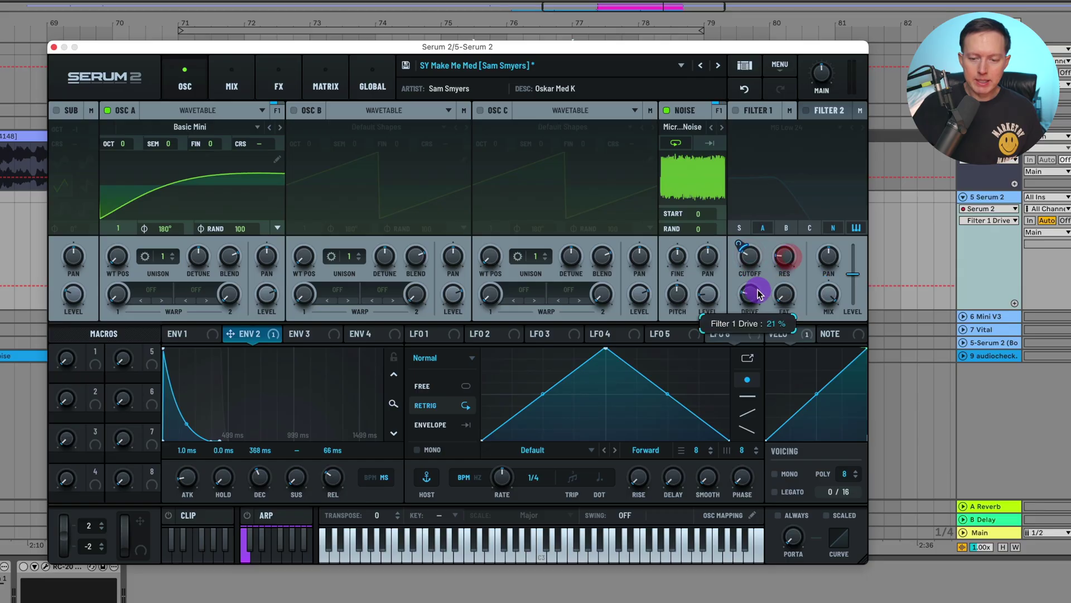
{"action": "left_click", "coordinate": [857, 229]}
{"action": "left_click", "coordinate": [750, 256]}
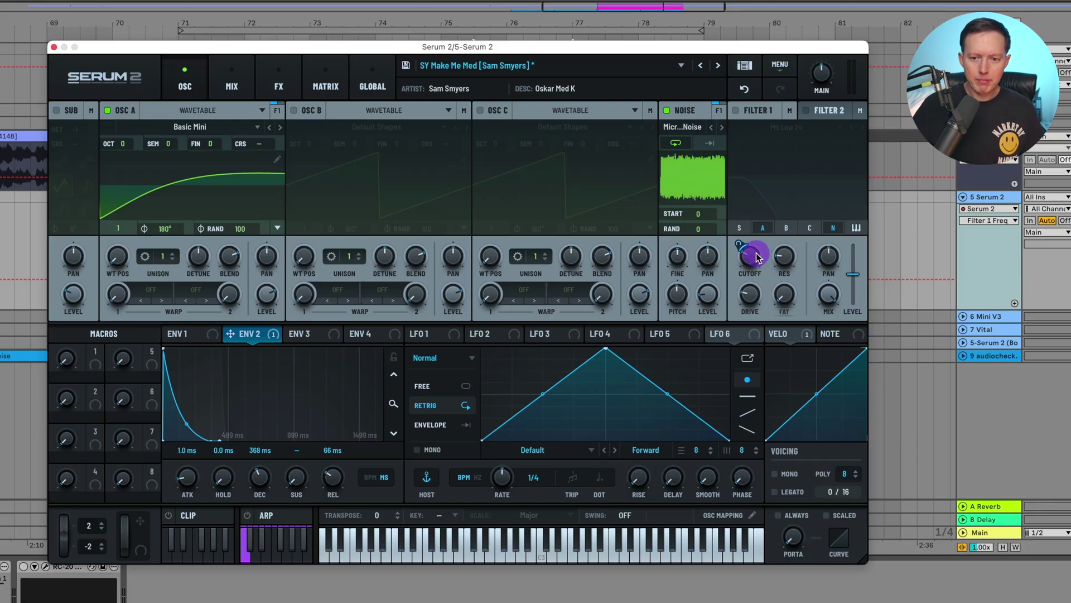
{"action": "left_click", "coordinate": [857, 228]}
{"action": "left_click", "coordinate": [753, 256]}
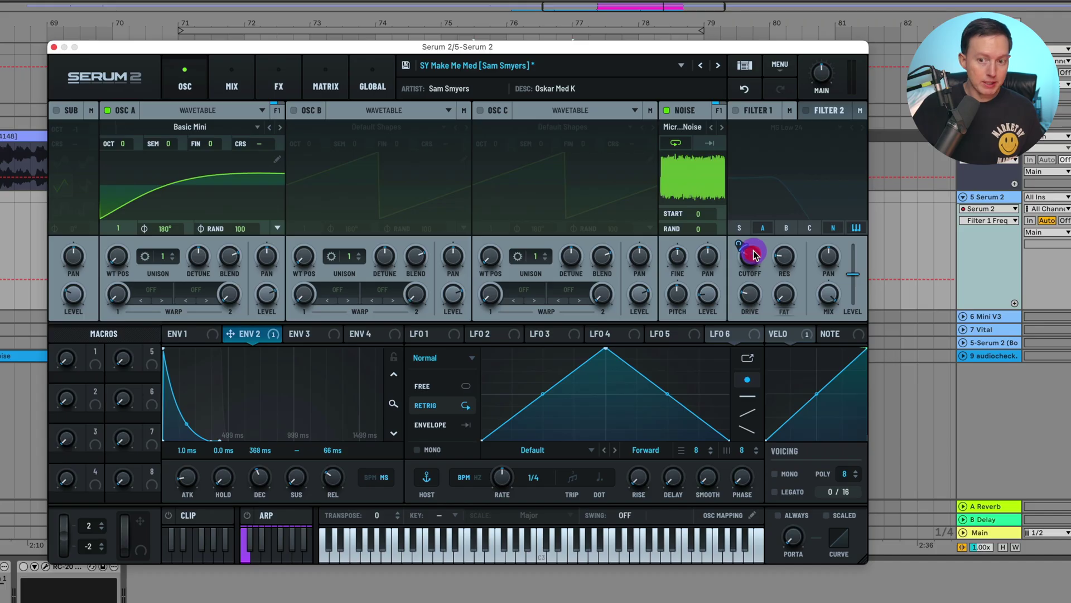
Step: Turn on Filter 1 as MG Low 24 and engage its keyboard tracking
{"action": "left_click", "coordinate": [736, 111]}
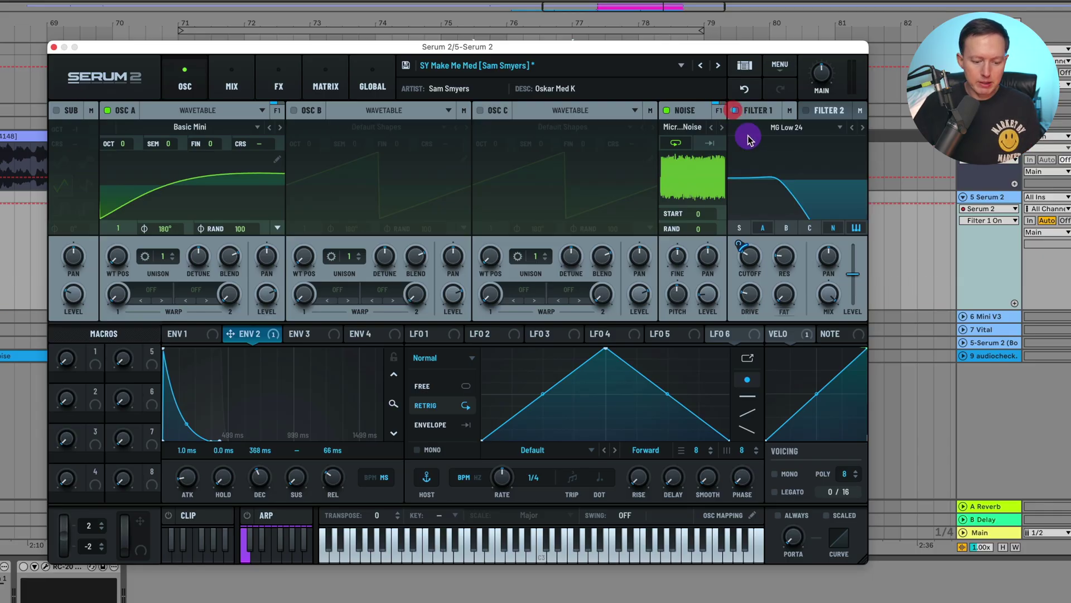
{"action": "left_click", "coordinate": [860, 231]}
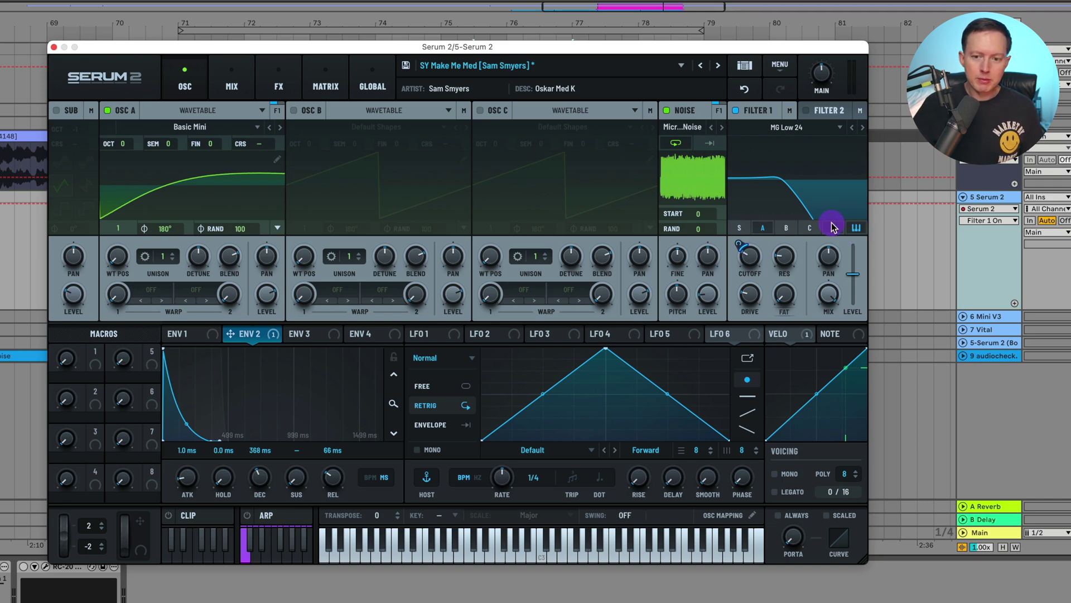
Step: Assign Macro 1 to Filter 1's cutoff and sweep it, checking the noise sample list along the way
{"action": "left_click_drag", "start_coordinate": [95, 350], "coordinate": [753, 255]}
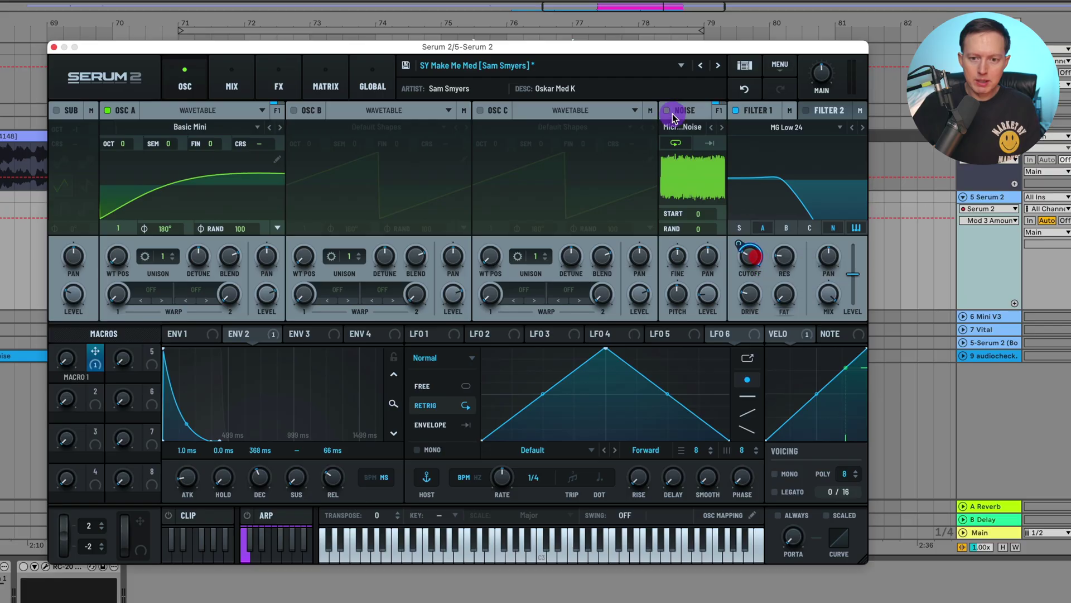
{"action": "left_click", "coordinate": [696, 130]}
{"action": "mouse_move", "coordinate": [763, 147]}
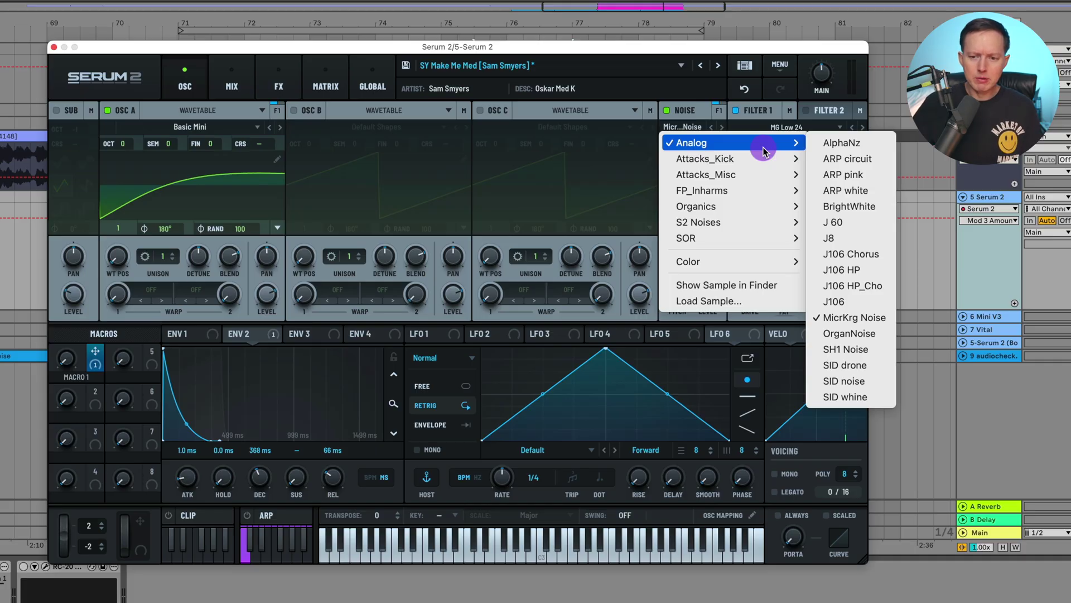
{"action": "left_click", "coordinate": [693, 124]}
{"action": "left_click", "coordinate": [705, 296]}
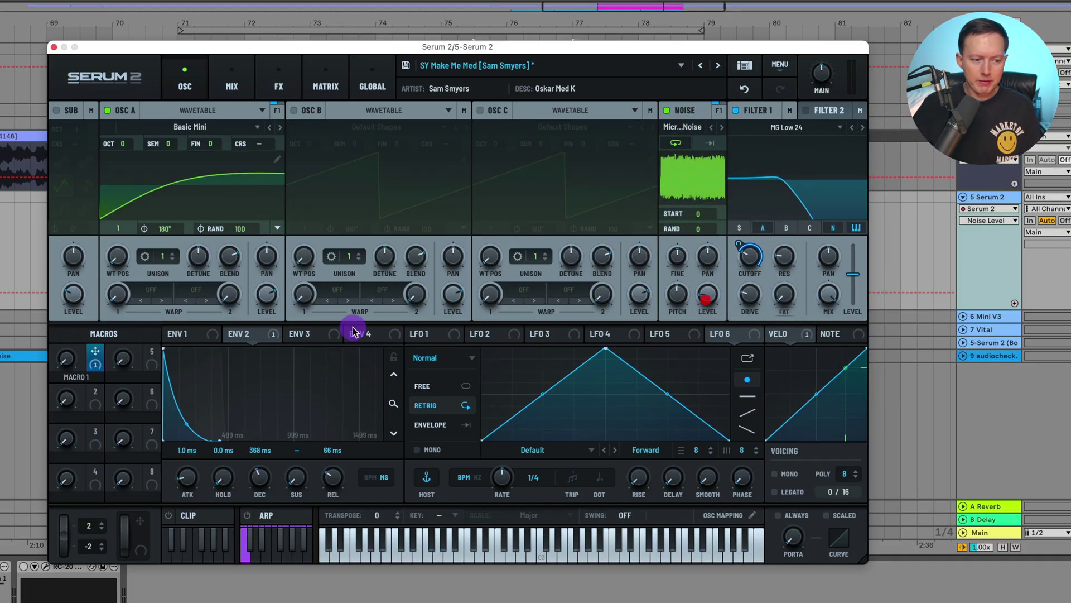
{"action": "left_click_drag", "start_coordinate": [60, 359], "coordinate": [108, 263]}
Step: Toggle the noise oscillator on and off, lower its level to 15%, and open Macro 1's options
{"action": "left_click", "coordinate": [668, 110]}
{"action": "left_click", "coordinate": [669, 111]}
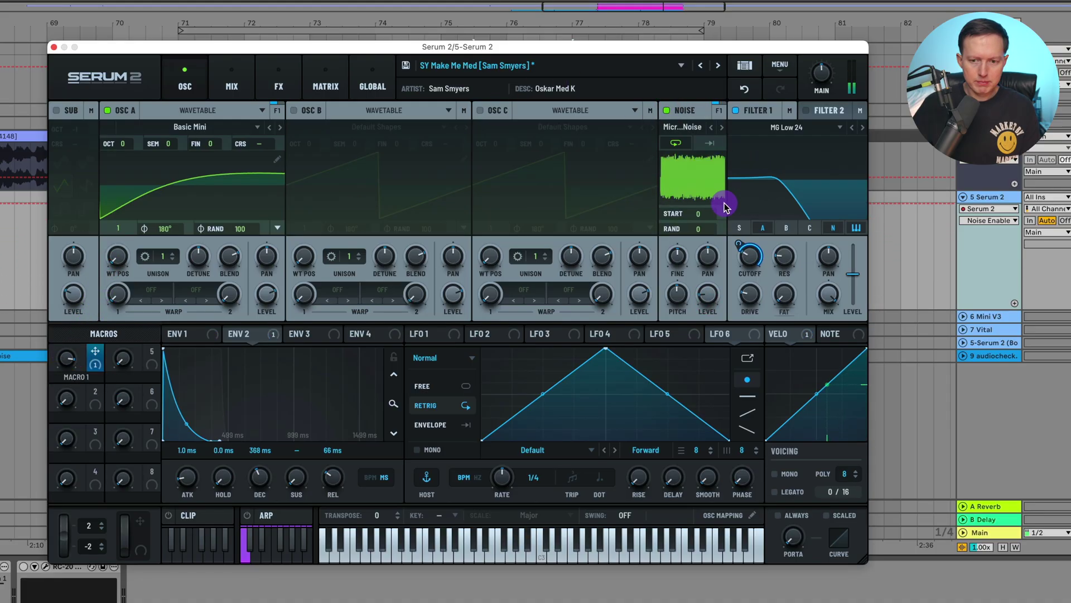
{"action": "left_click", "coordinate": [667, 110]}
{"action": "left_click", "coordinate": [667, 110]}
{"action": "left_click_drag", "start_coordinate": [706, 296], "coordinate": [52, 363]}
{"action": "right_click", "coordinate": [95, 360]}
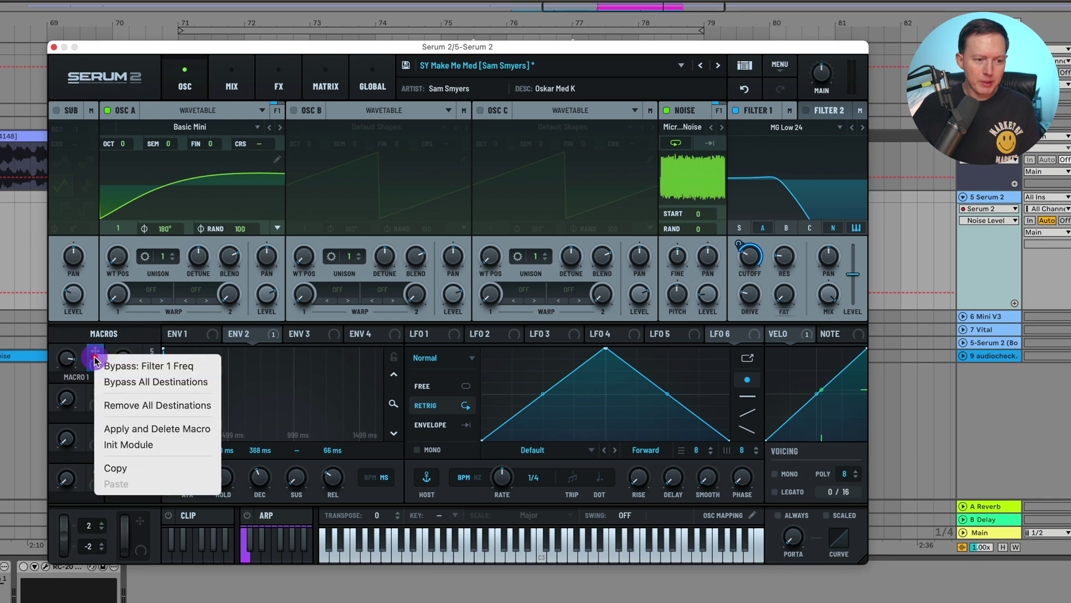
Step: Reset Macro 1 with Init Module and make note velocity modulate Filter 1's cutoff
{"action": "left_click", "coordinate": [168, 441]}
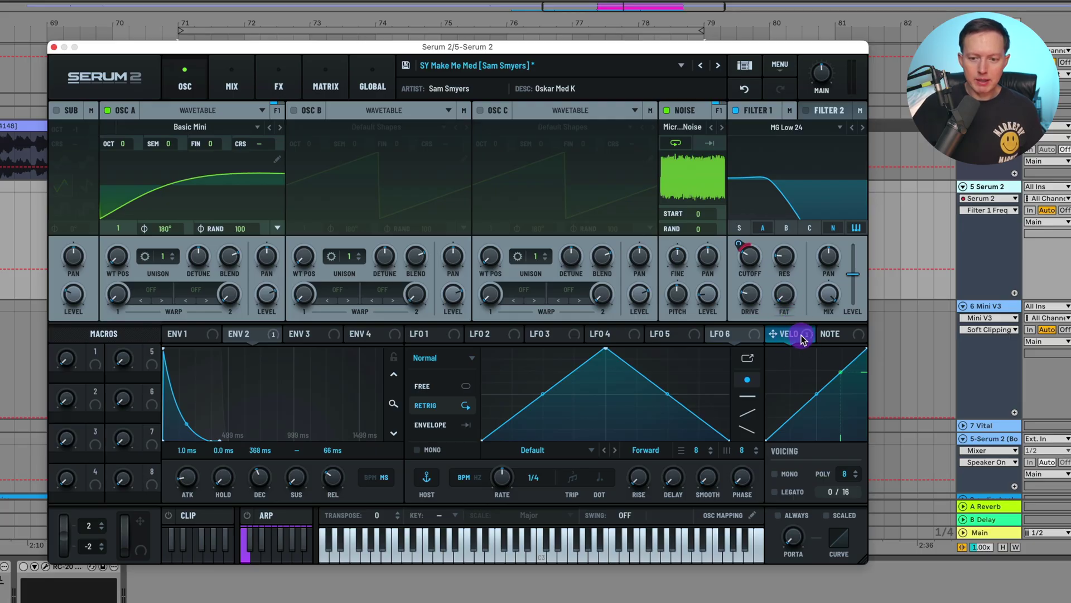
{"action": "left_click_drag", "start_coordinate": [803, 339], "coordinate": [745, 254]}
{"action": "right_click", "coordinate": [804, 336]}
{"action": "left_click", "coordinate": [834, 342]}
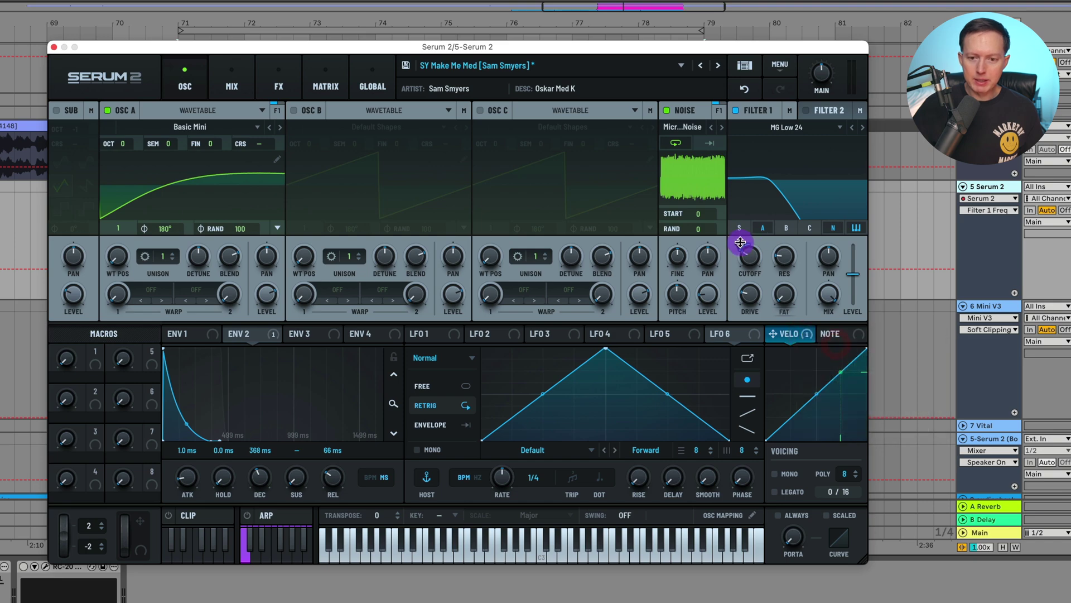
{"action": "left_click", "coordinate": [741, 243]}
{"action": "left_click_drag", "start_coordinate": [740, 245], "coordinate": [757, 258]}
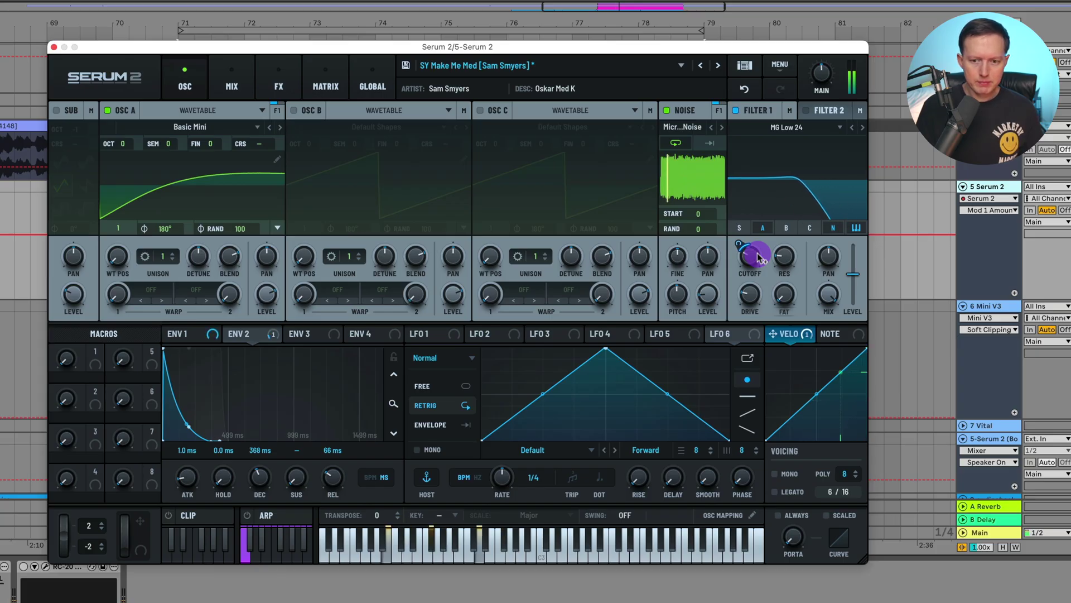
{"action": "left_click_drag", "start_coordinate": [807, 337], "coordinate": [740, 240]}
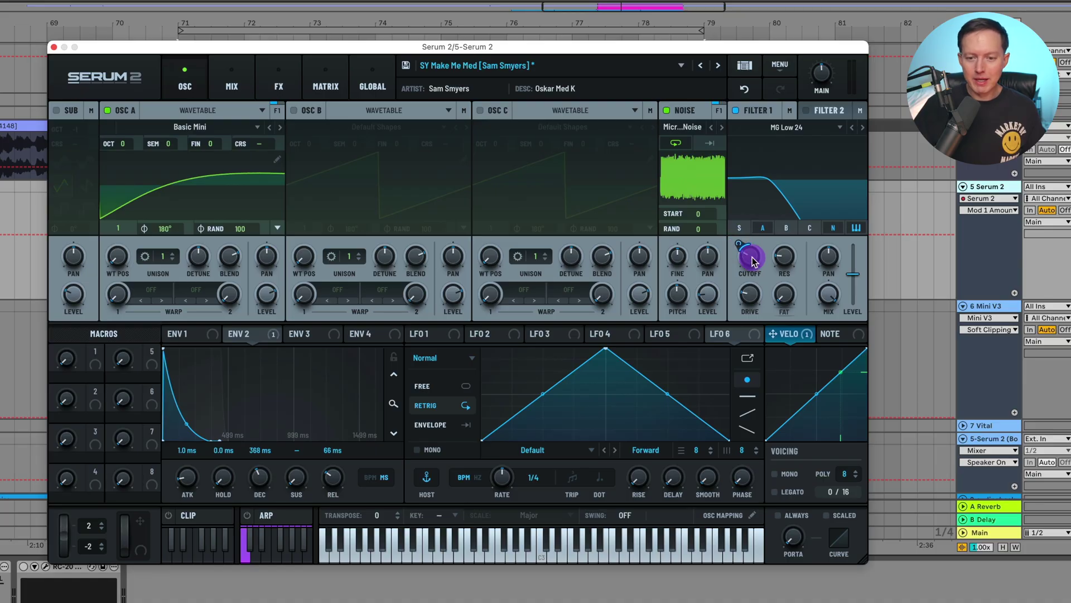
{"action": "left_click_drag", "start_coordinate": [808, 337], "coordinate": [740, 247]}
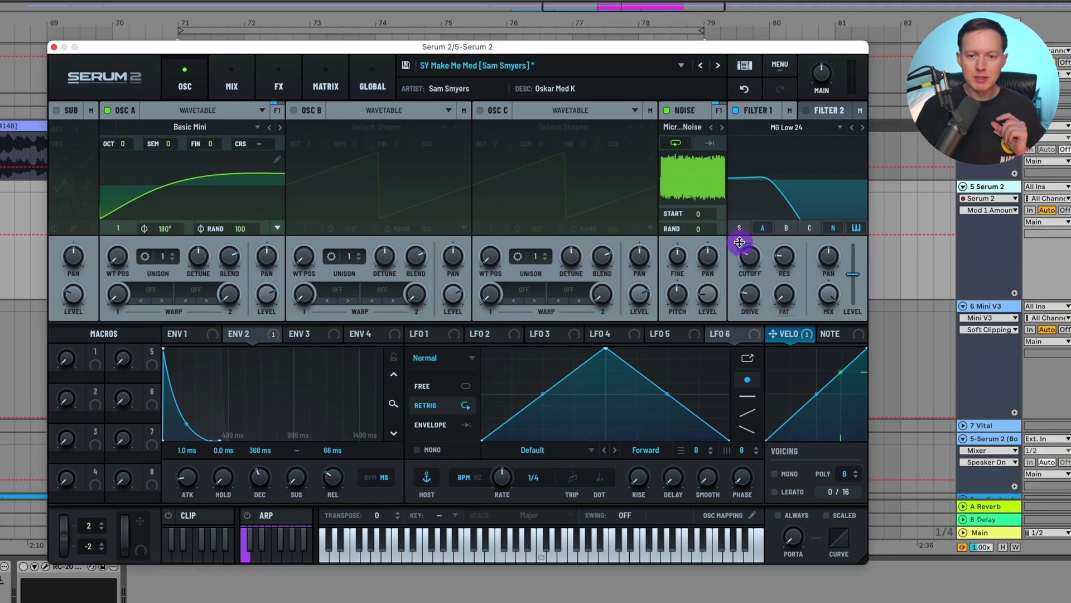
{"action": "left_click_drag", "start_coordinate": [745, 239], "coordinate": [754, 255]}
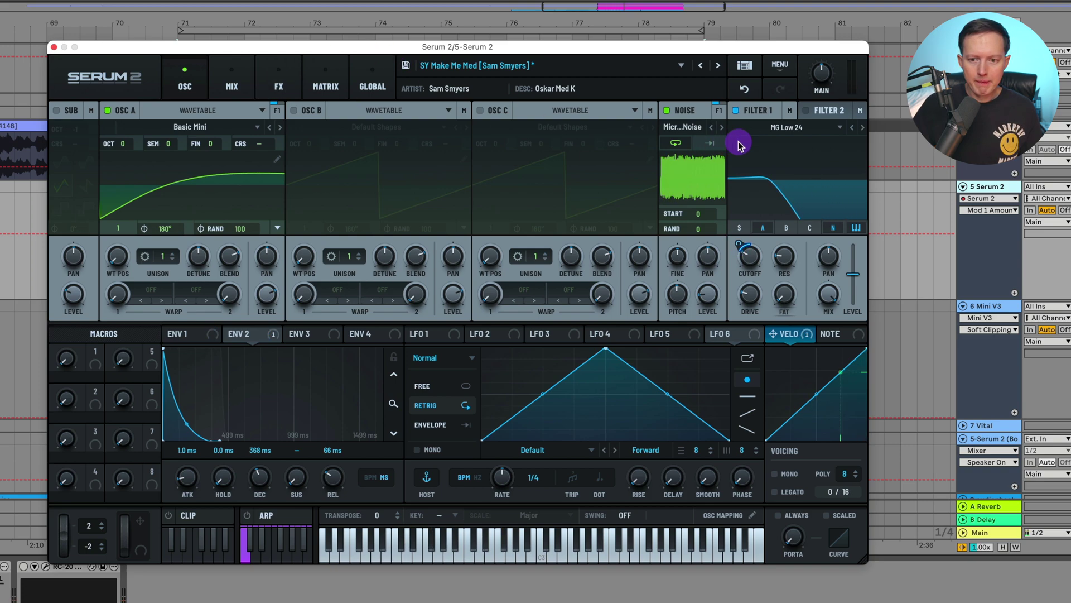
Step: Check the filter type list, leaving MG Low 24, and switch to the MIX page
{"action": "left_click", "coordinate": [803, 127]}
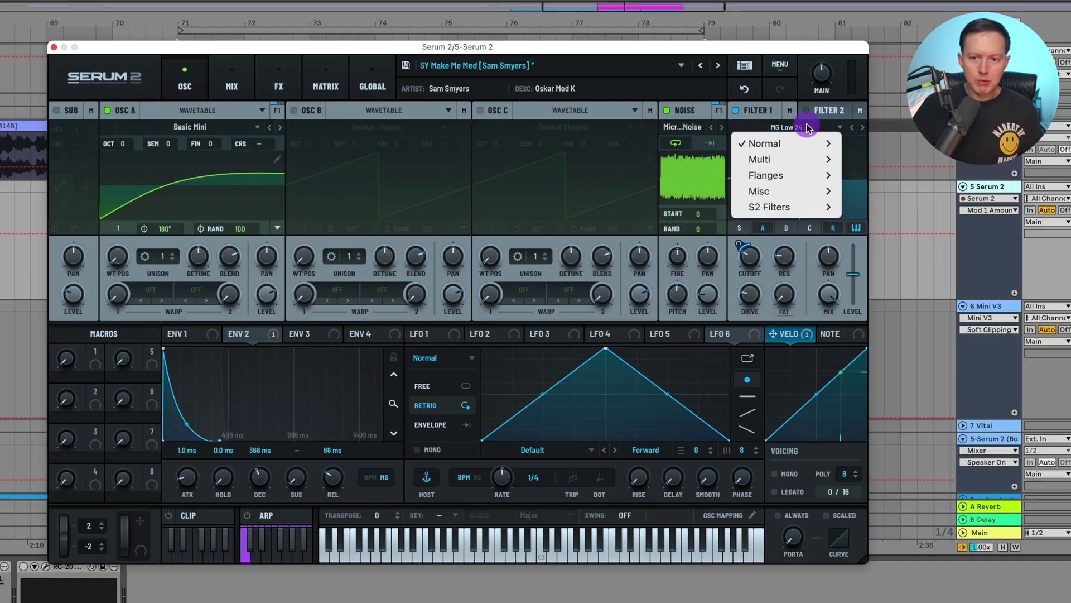
{"action": "left_click", "coordinate": [806, 128]}
{"action": "left_click", "coordinate": [804, 128]}
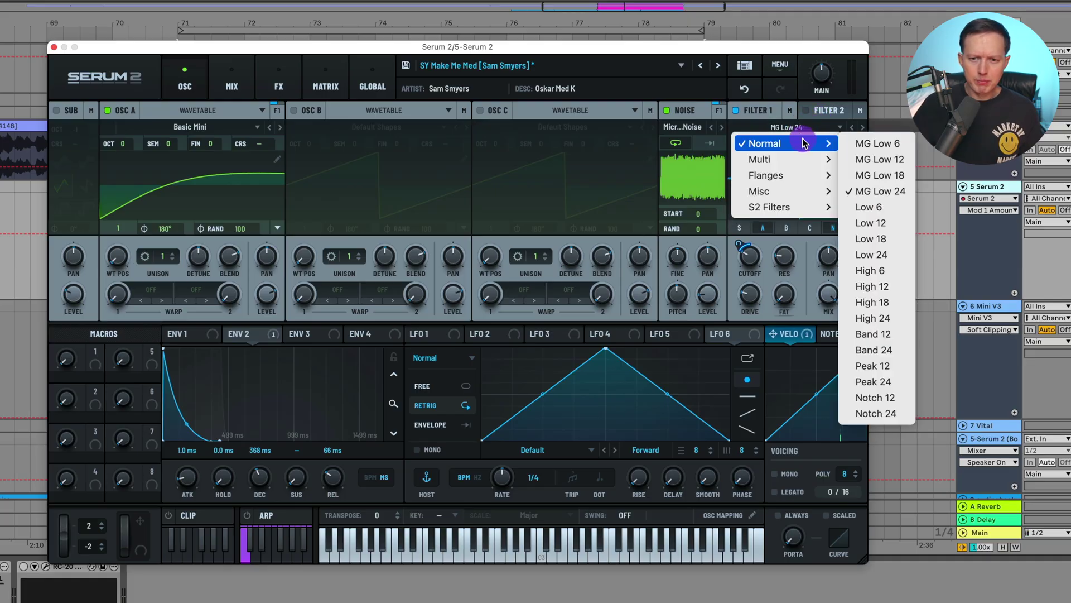
{"action": "key", "text": "Escape"}
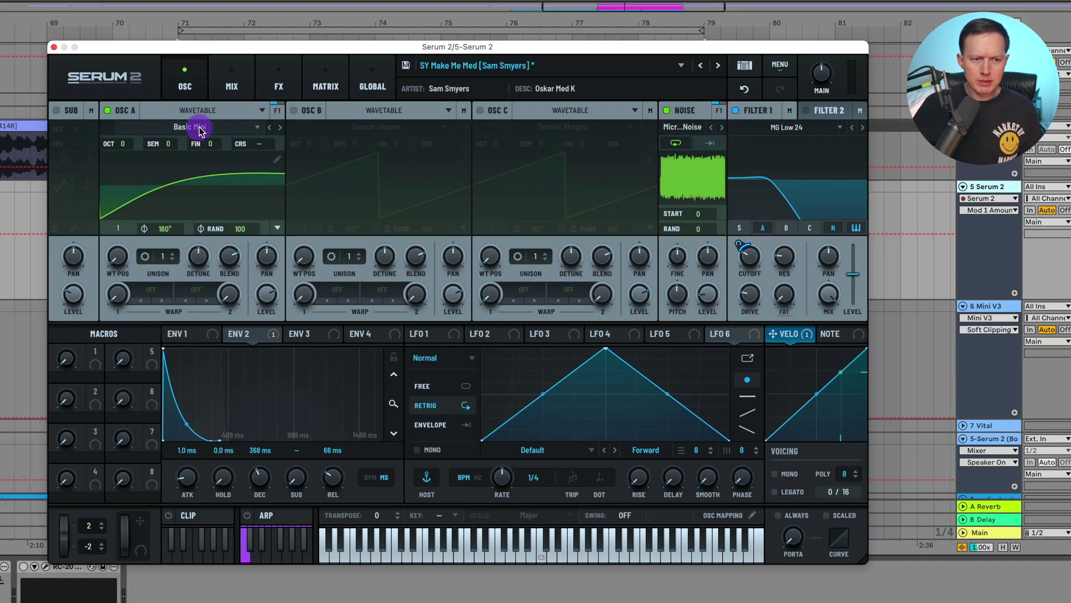
{"action": "left_click", "coordinate": [231, 84]}
Step: Bypass Serum 2's distortion, then open Mini V3 on track 6, turn off Advanced and close it
{"action": "left_click", "coordinate": [265, 100]}
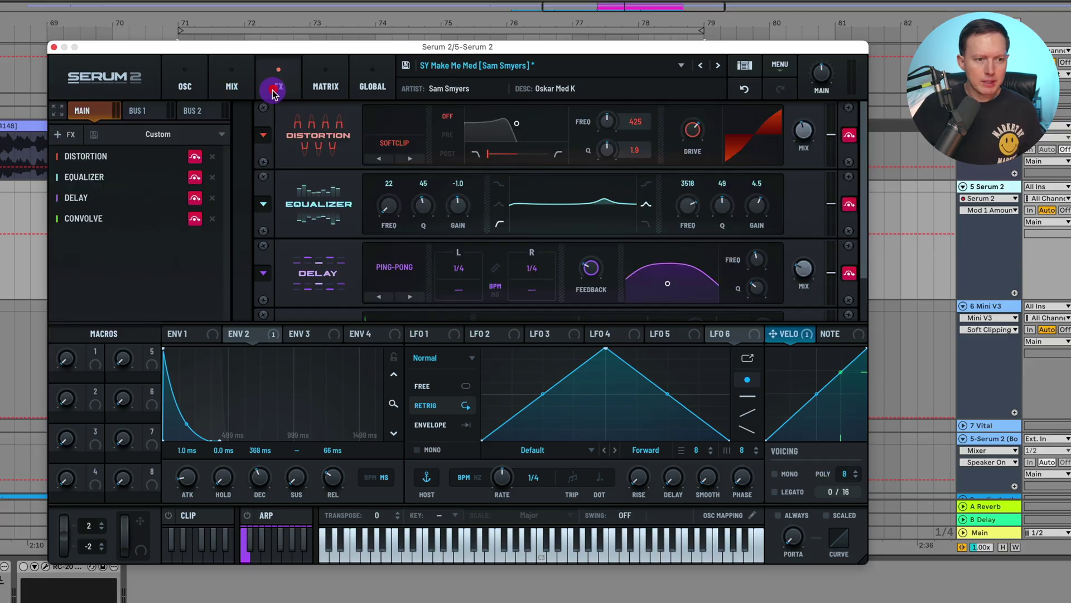
{"action": "left_click", "coordinate": [195, 157]}
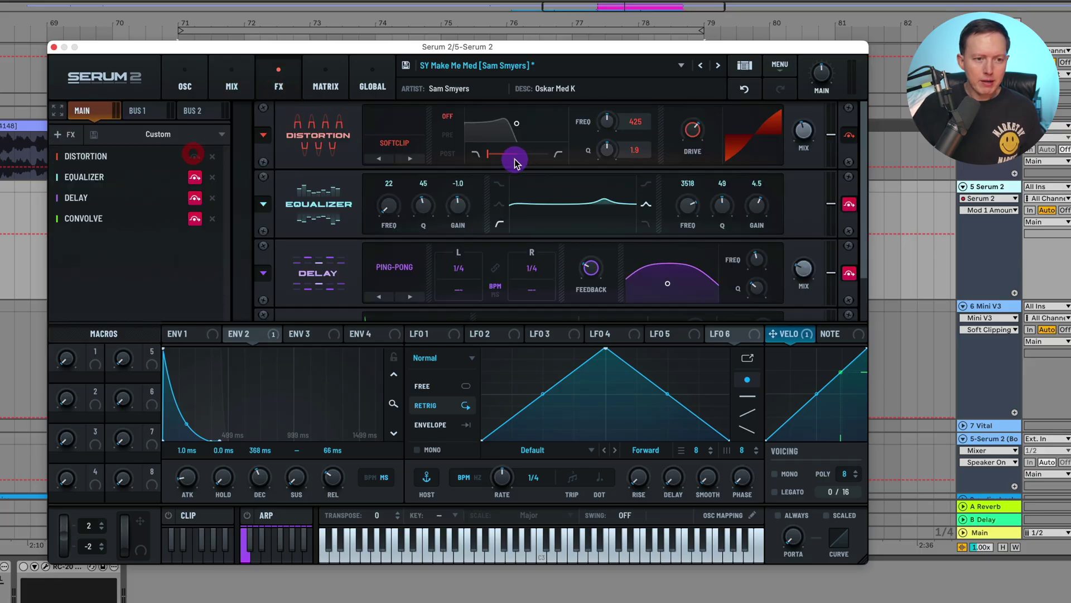
{"action": "left_click", "coordinate": [999, 306]}
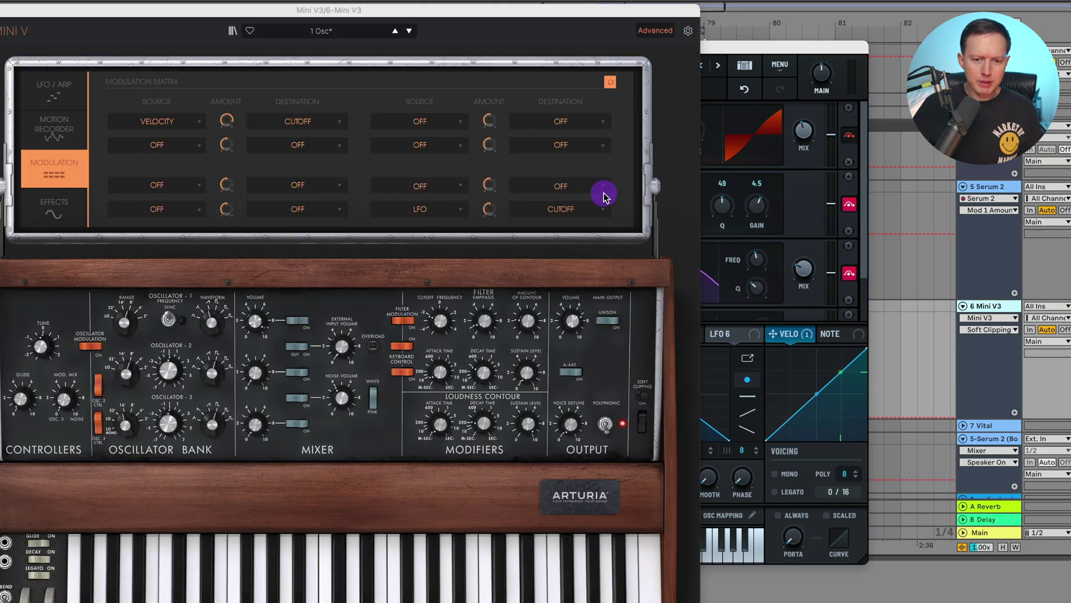
{"action": "left_click", "coordinate": [654, 31]}
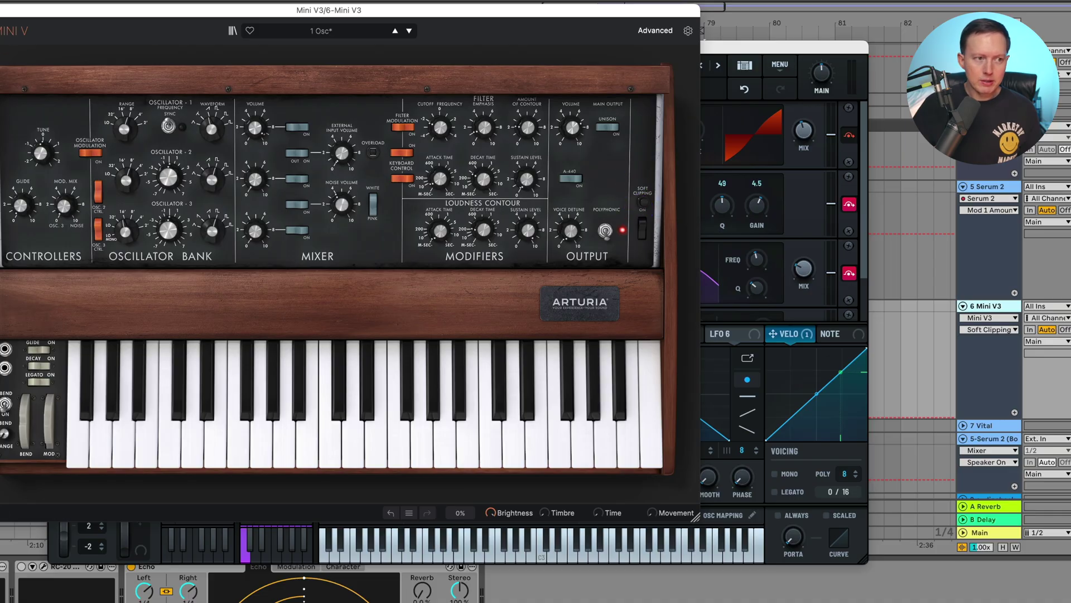
{"action": "key", "text": "super+w"}
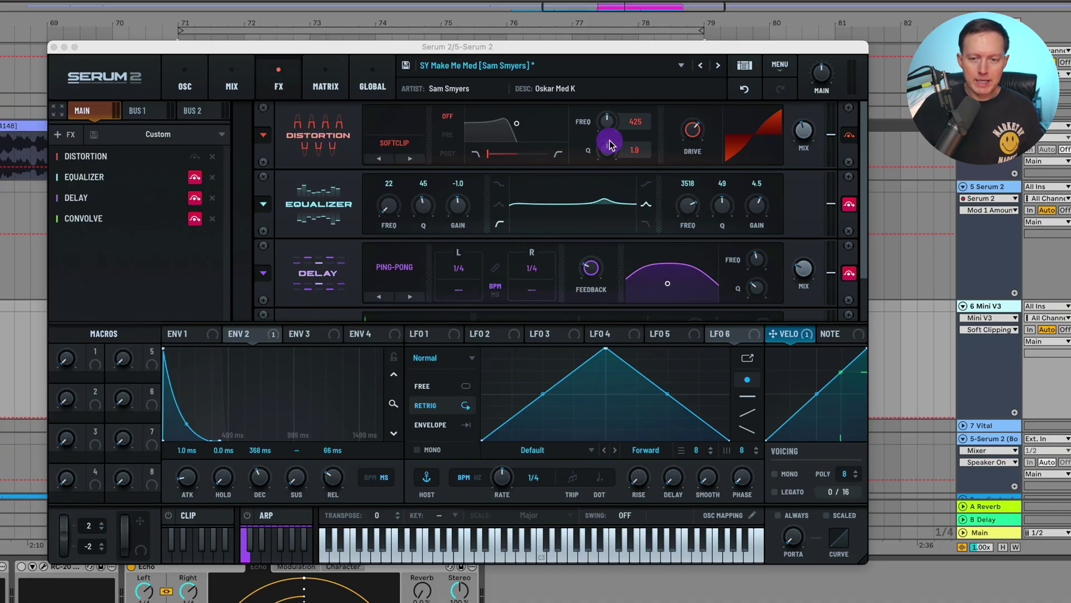
Step: Keep the SoftClip distortion type, check its drive and 44% mix, and bypass the equalizer
{"action": "left_click", "coordinate": [848, 139]}
{"action": "left_click", "coordinate": [852, 141]}
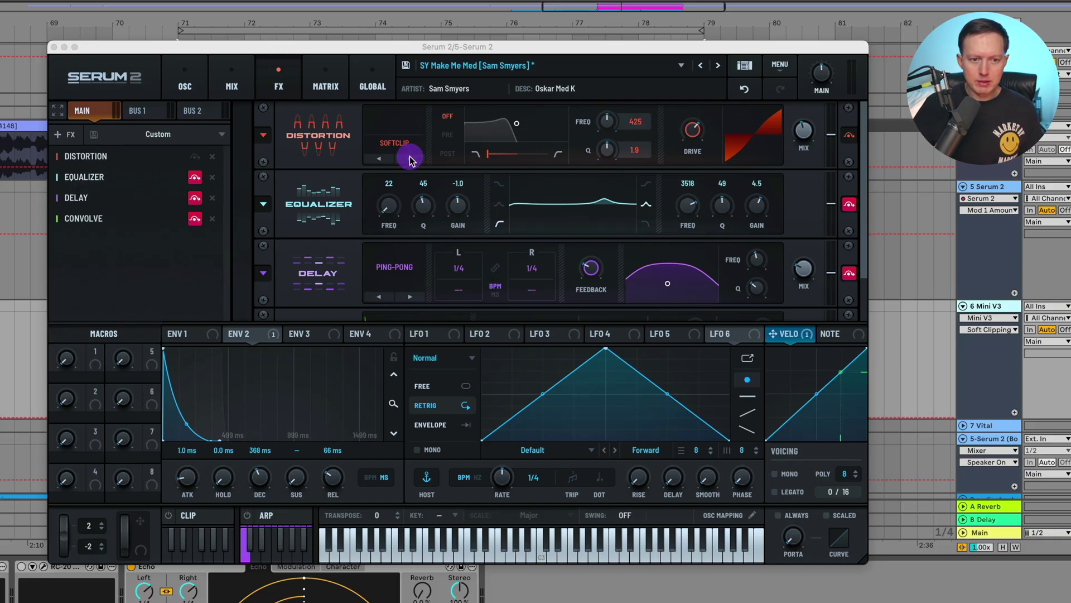
{"action": "left_click", "coordinate": [393, 144]}
{"action": "left_click", "coordinate": [401, 175]}
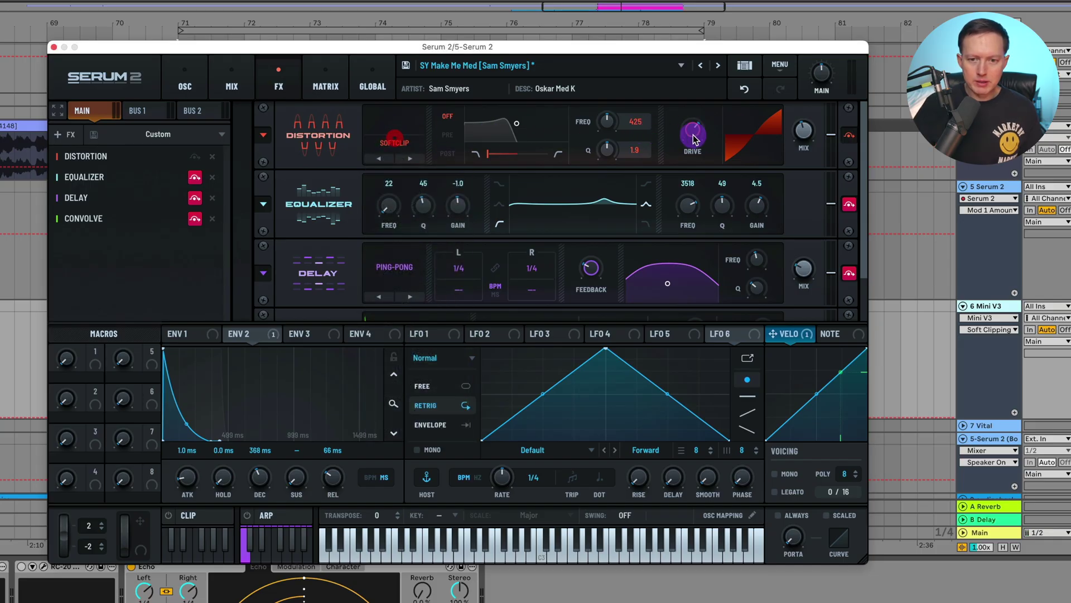
{"action": "mouse_move", "coordinate": [689, 137]}
{"action": "left_click", "coordinate": [814, 135]}
{"action": "mouse_move", "coordinate": [812, 132]}
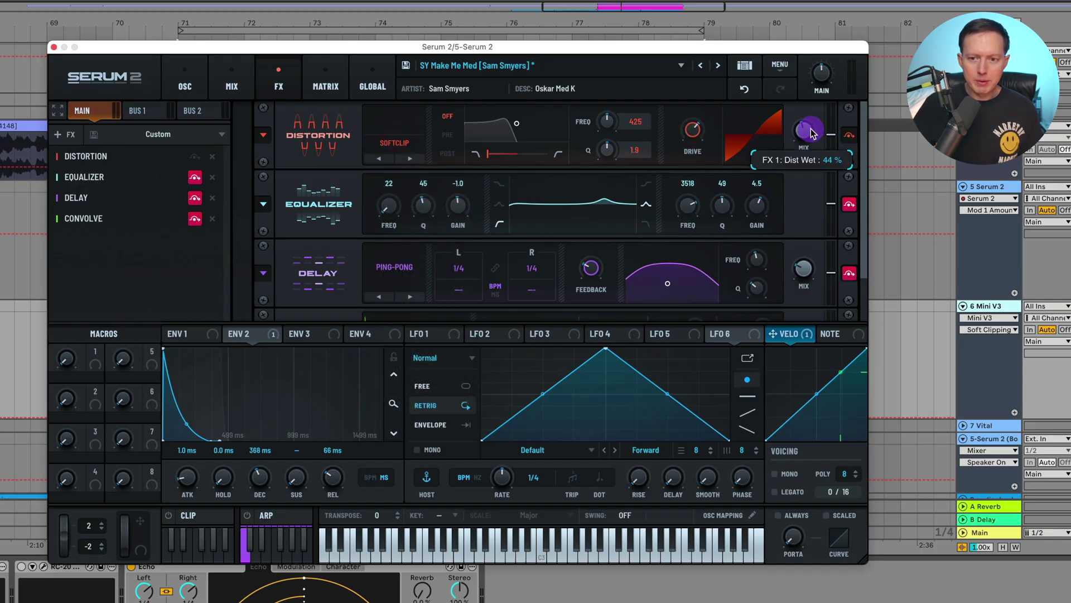
{"action": "left_click", "coordinate": [848, 204]}
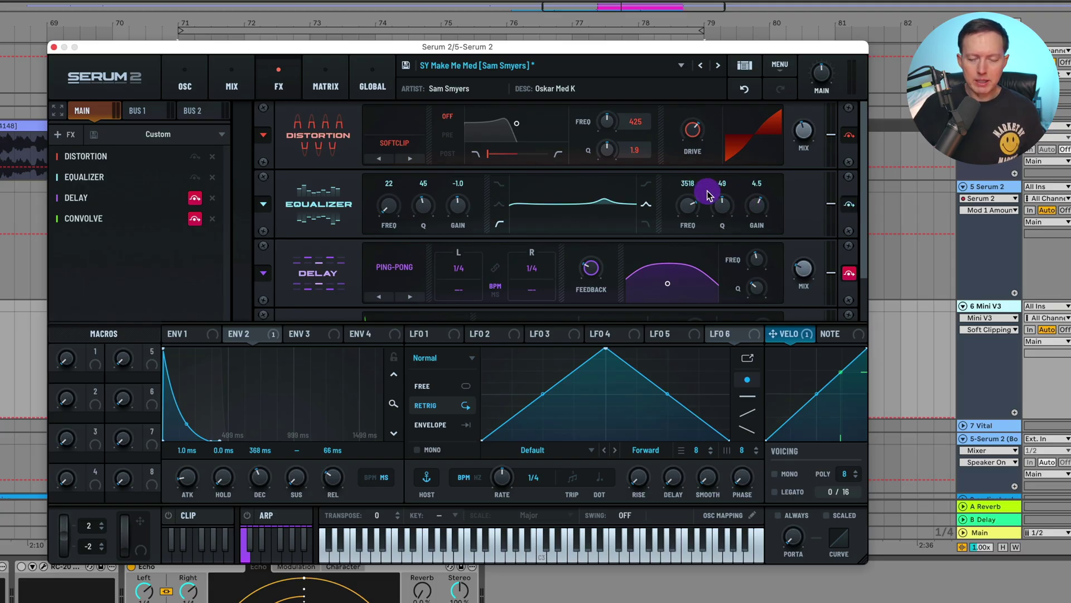
Step: Switch off the routing options on the Equalizer and Delay effect slots
{"action": "left_click", "coordinate": [849, 205]}
{"action": "scroll", "coordinate": [866, 215], "scroll_direction": "down", "scroll_amount": 3}
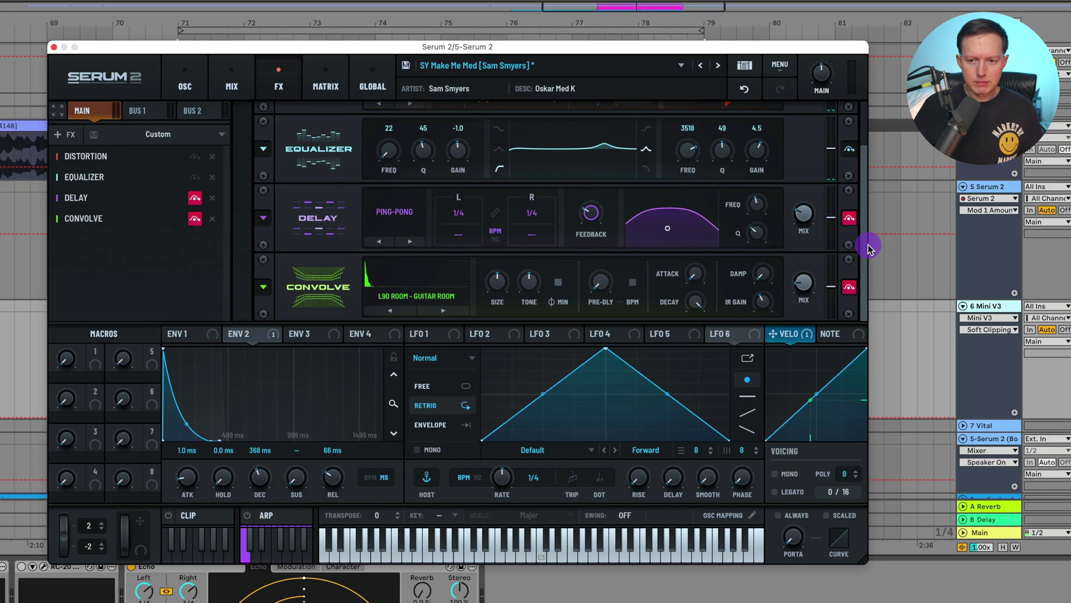
{"action": "left_click", "coordinate": [850, 217]}
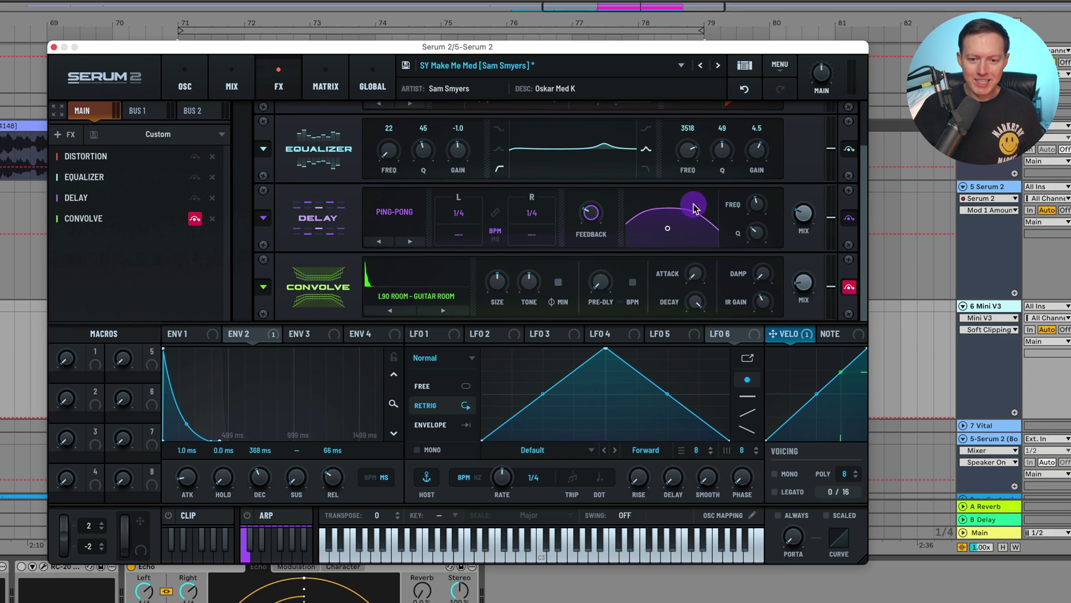
Step: Lower the ping-pong delay's feedback down from 27%
{"action": "mouse_move", "coordinate": [805, 218]}
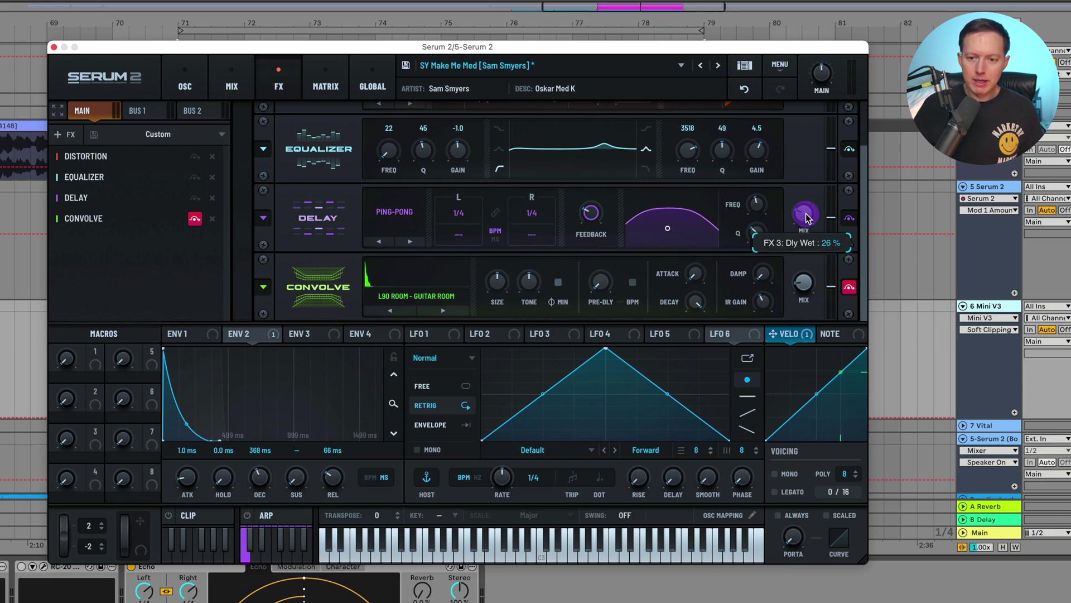
{"action": "left_click", "coordinate": [590, 215]}
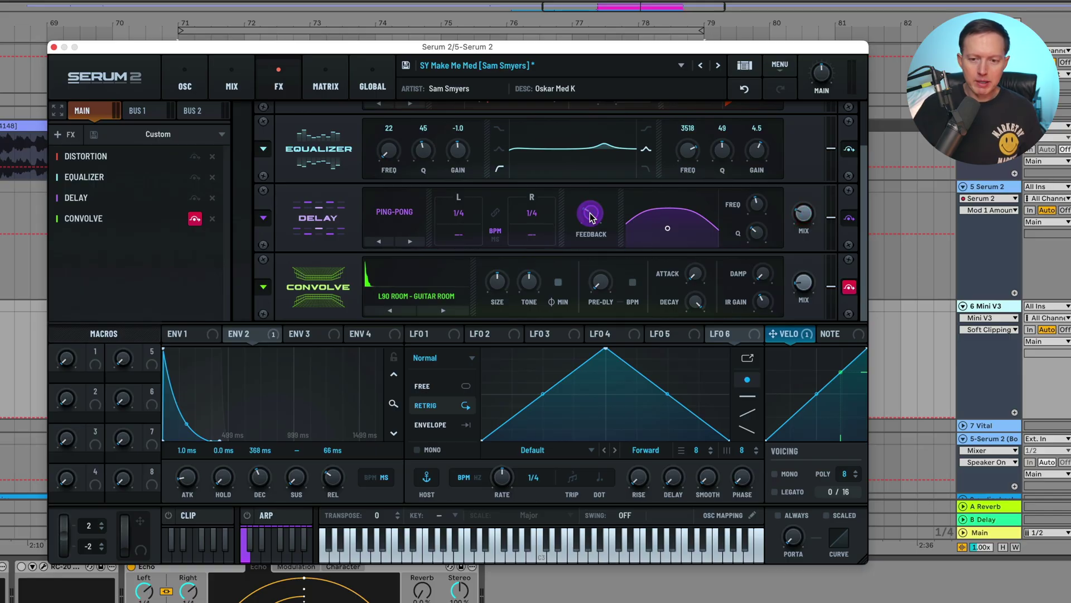
{"action": "left_click_drag", "start_coordinate": [592, 210], "coordinate": [597, 219]}
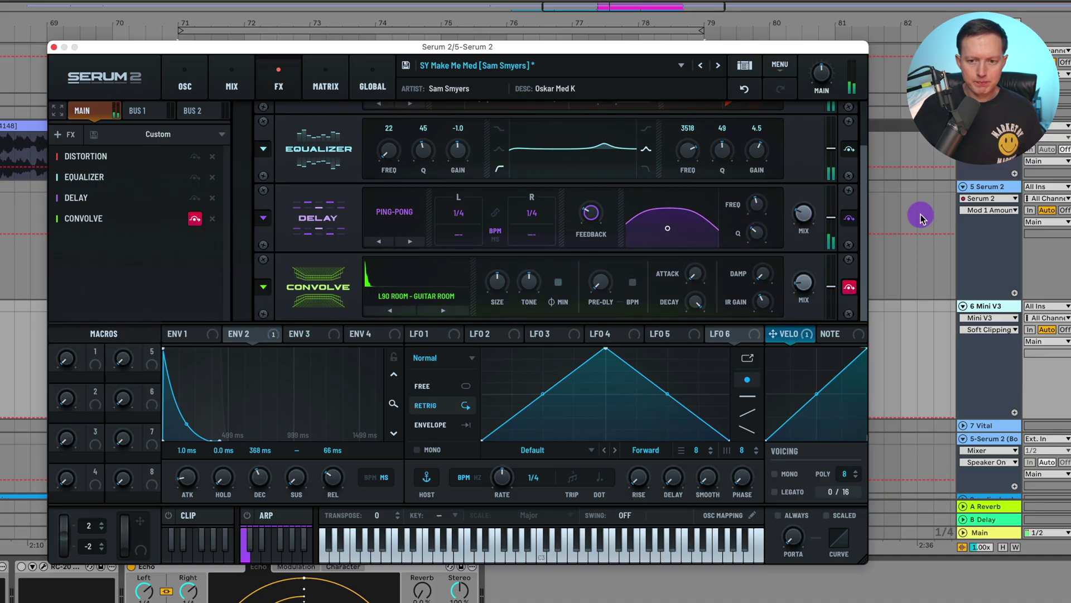
{"action": "left_click", "coordinate": [860, 222]}
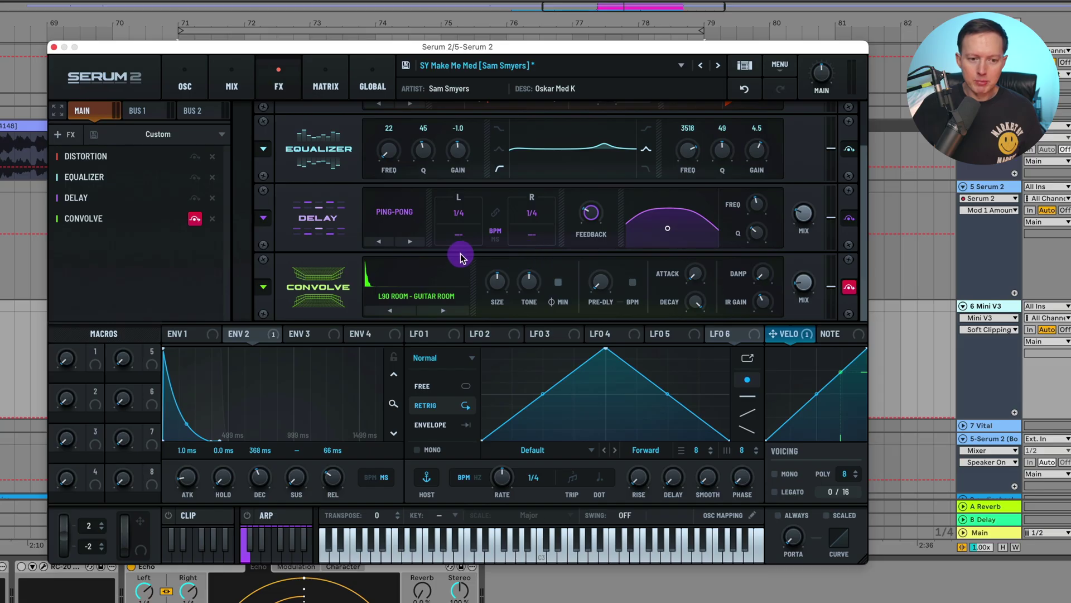
Step: Keep L90 Room - Guitar Room as the Convolve impulse and switch off Convolve's routing option
{"action": "left_click", "coordinate": [430, 297]}
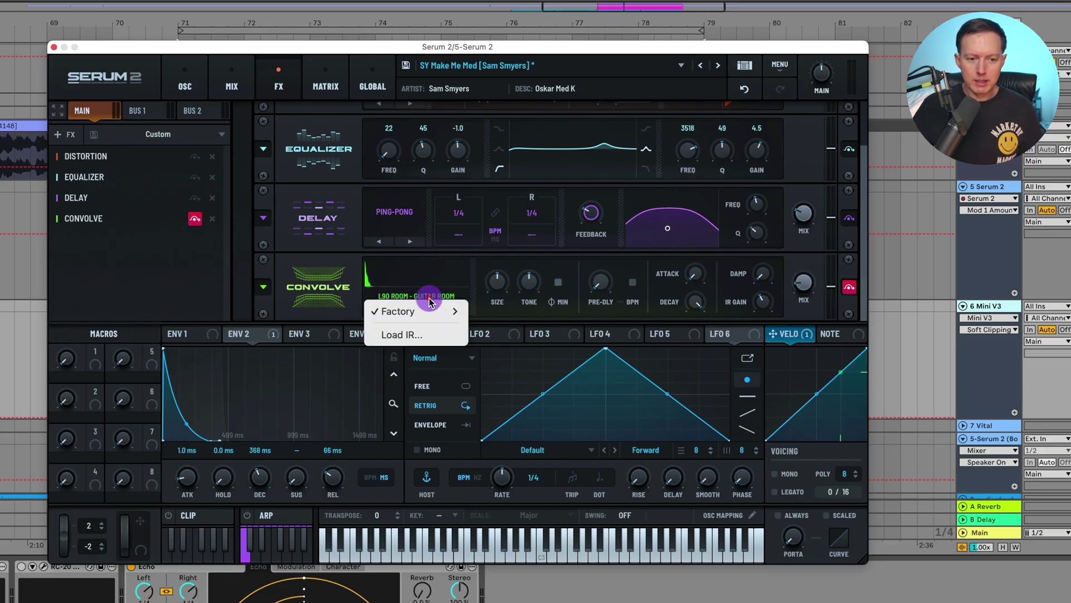
{"action": "mouse_move", "coordinate": [448, 312]}
{"action": "mouse_move", "coordinate": [544, 391]}
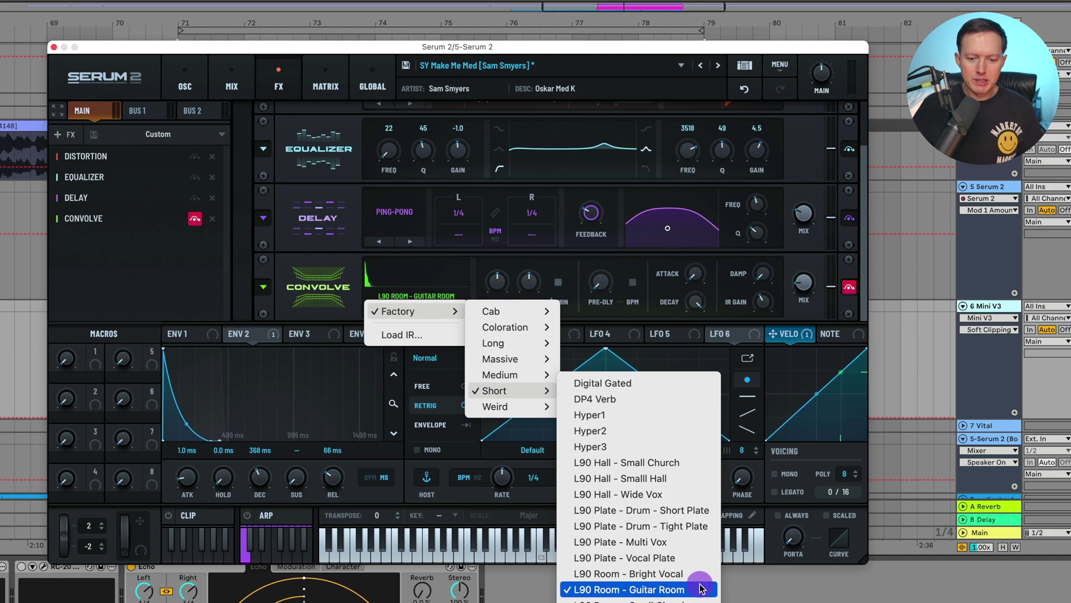
{"action": "left_click", "coordinate": [182, 277]}
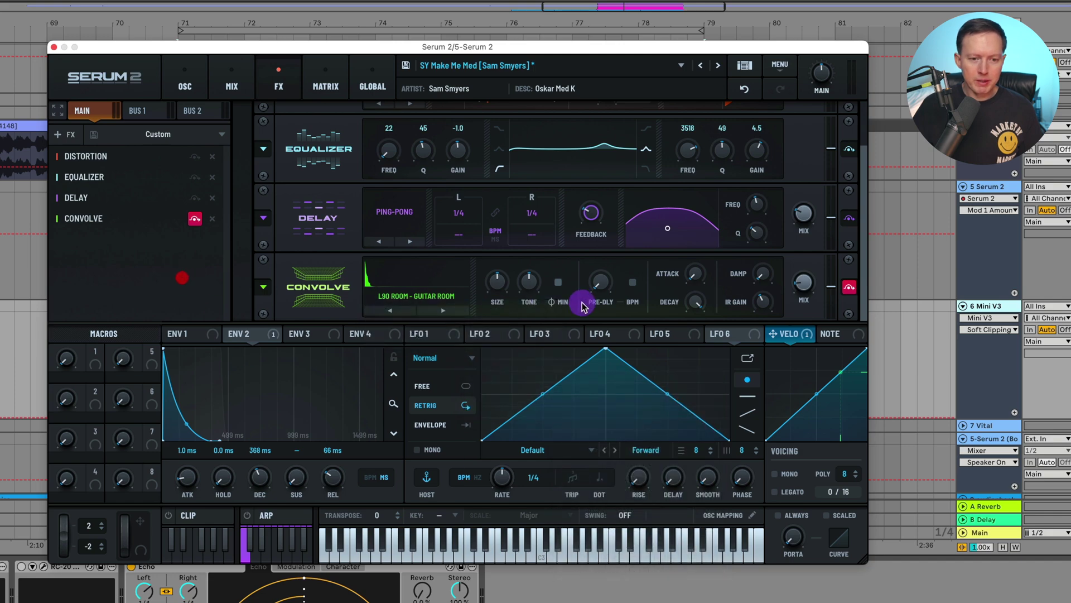
{"action": "left_click", "coordinate": [852, 287]}
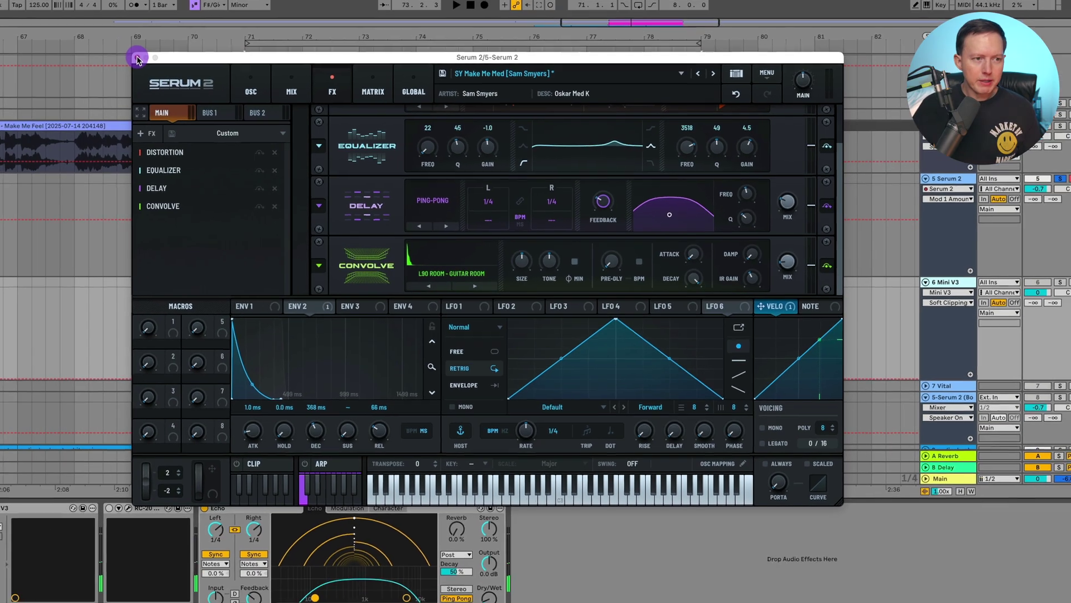
Step: Close Serum 2 and move the audiocheck track up to track 6, expanded, beneath Serum 2
{"action": "left_click", "coordinate": [53, 47]}
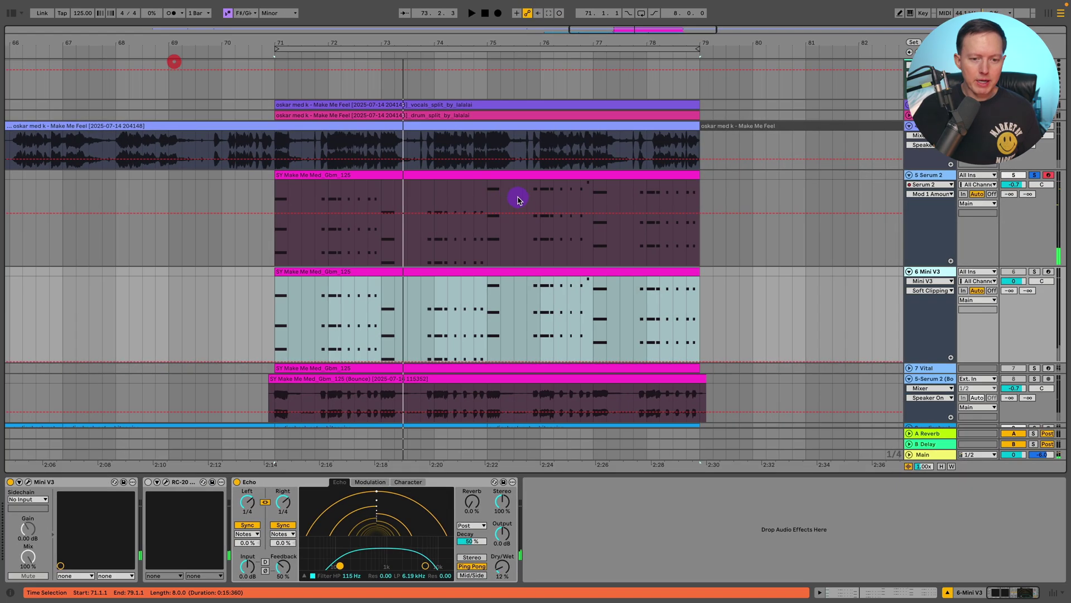
{"action": "left_click", "coordinate": [1035, 397]}
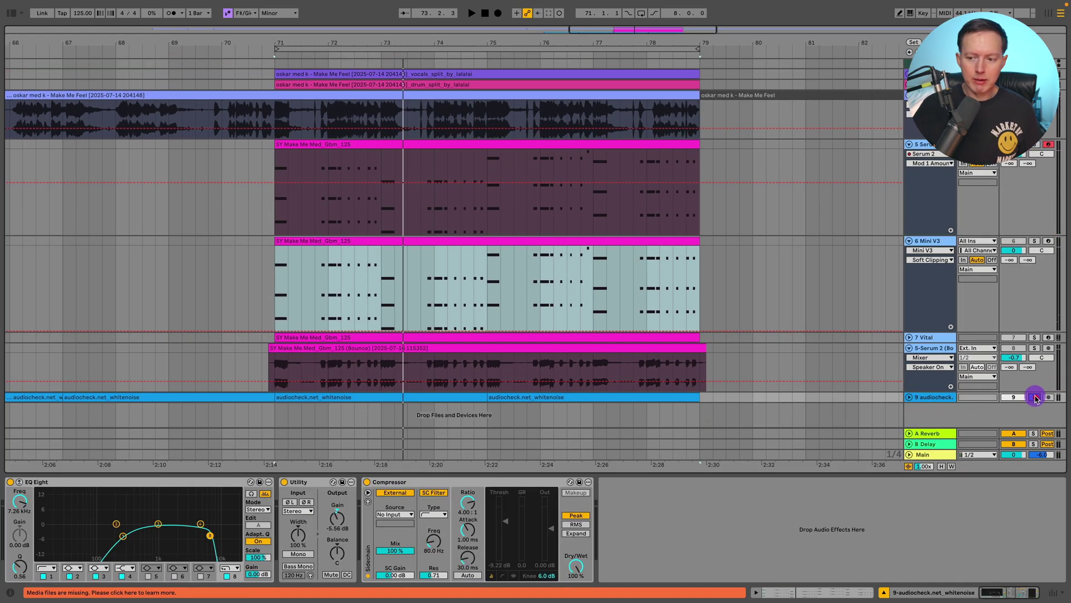
{"action": "left_click", "coordinate": [934, 400]}
{"action": "left_click_drag", "start_coordinate": [929, 251], "coordinate": [918, 233]}
{"action": "left_click", "coordinate": [909, 240]}
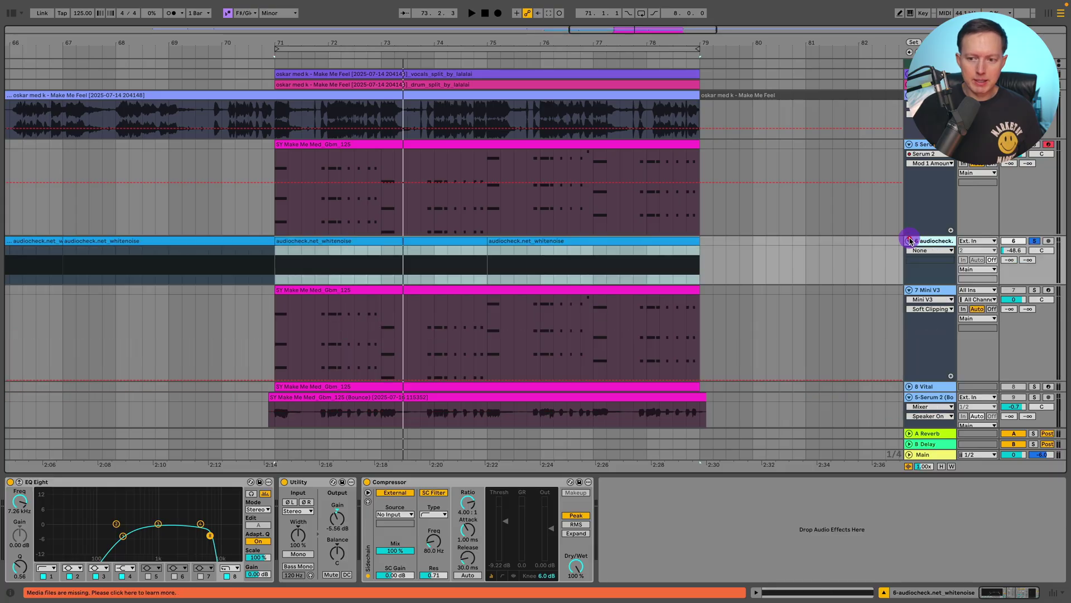
Step: Play from bar 71, unsolo the audiocheck track and select the Serum 2 chord clip
{"action": "key", "text": "space"}
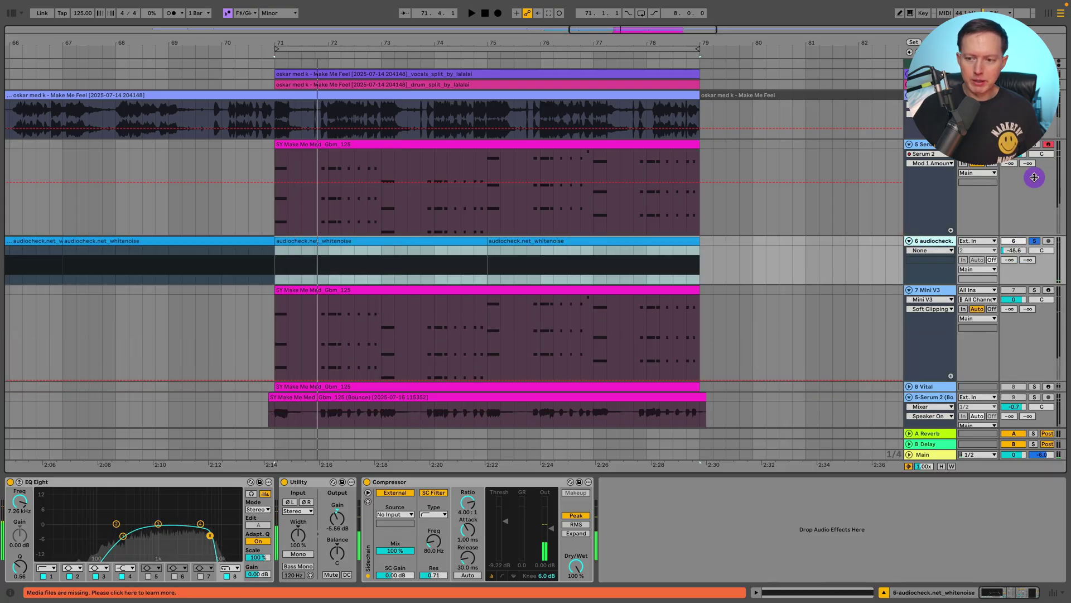
{"action": "left_click", "coordinate": [1036, 148]}
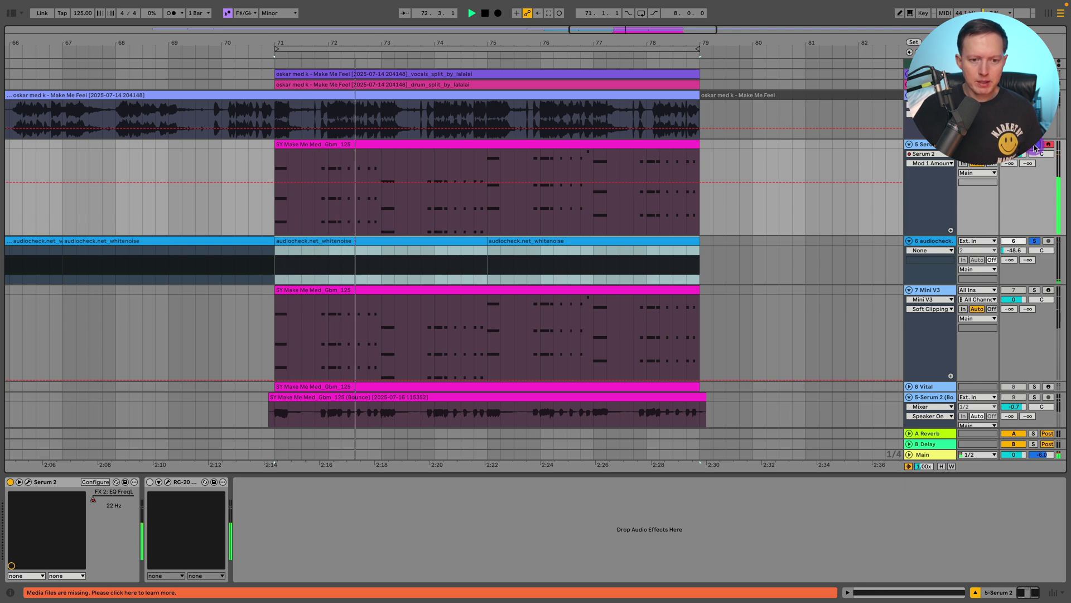
{"action": "left_click", "coordinate": [1034, 241]}
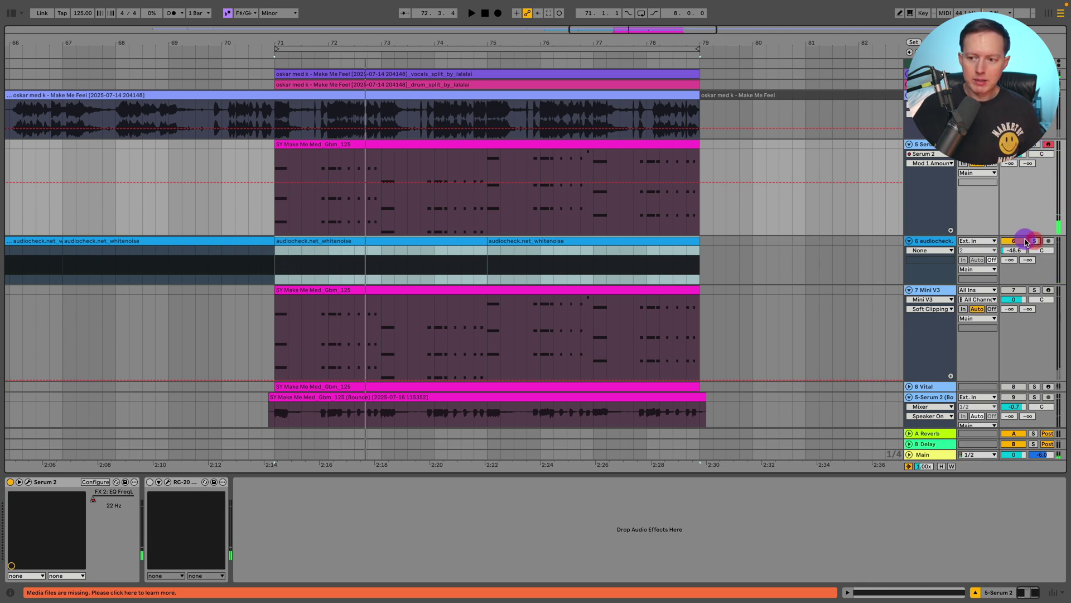
{"action": "left_click", "coordinate": [697, 226]}
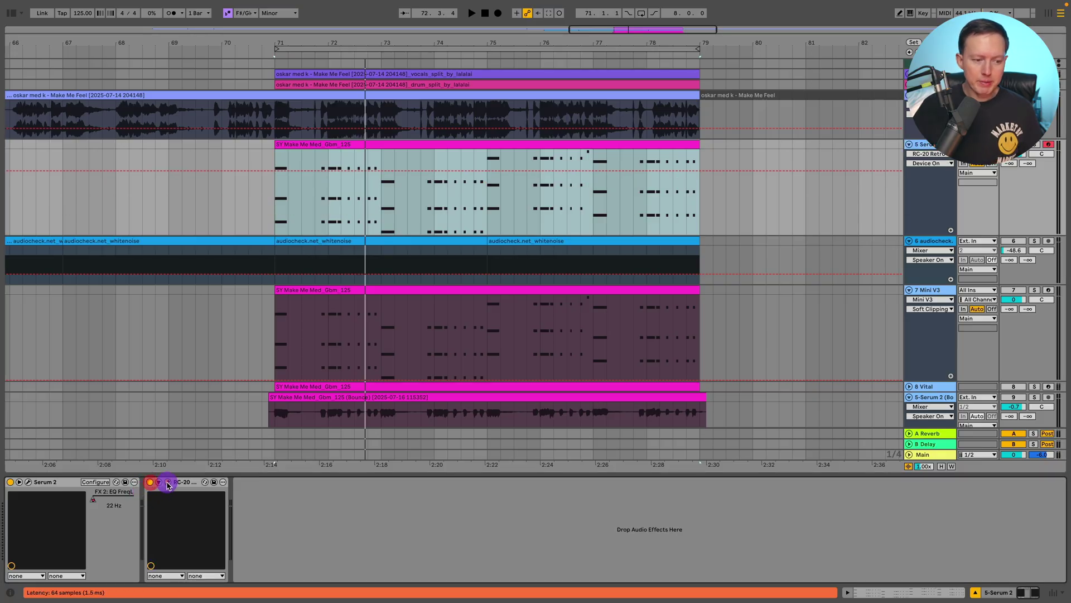
Step: Open RC-20 Retro Color and set its Noise amount to 15% during playback
{"action": "left_click", "coordinate": [168, 481]}
{"action": "left_click_drag", "start_coordinate": [689, 251], "coordinate": [626, 114]}
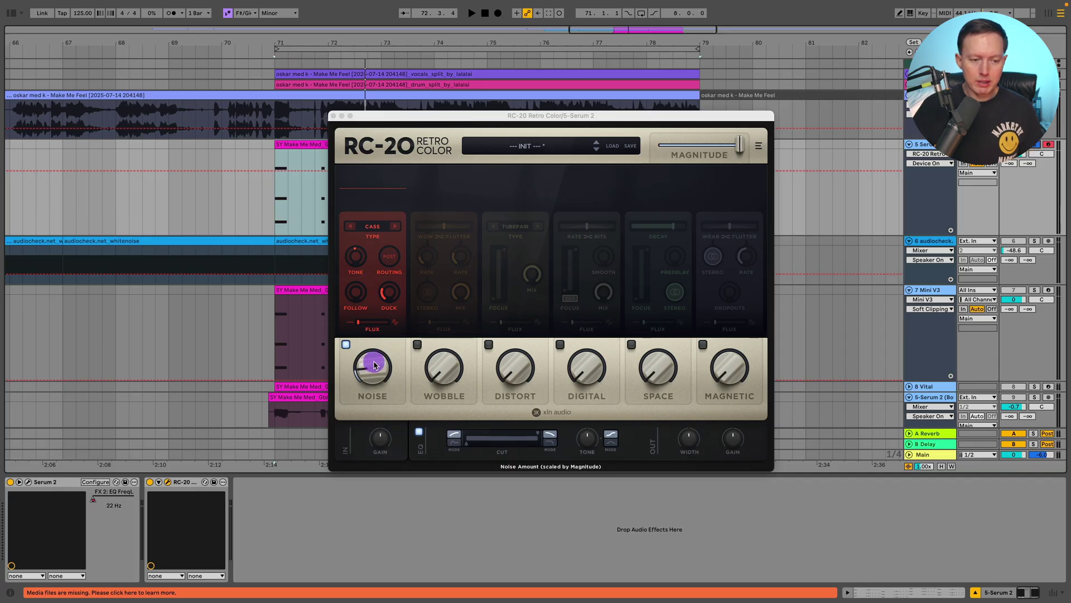
{"action": "key", "text": "space"}
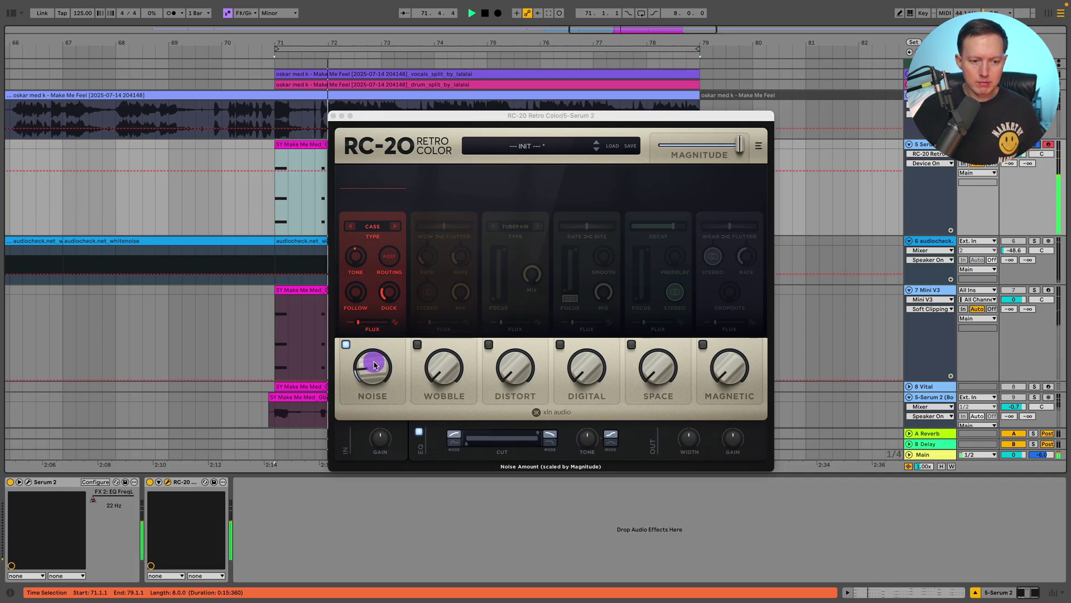
{"action": "left_click_drag", "start_coordinate": [375, 364], "coordinate": [380, 354]}
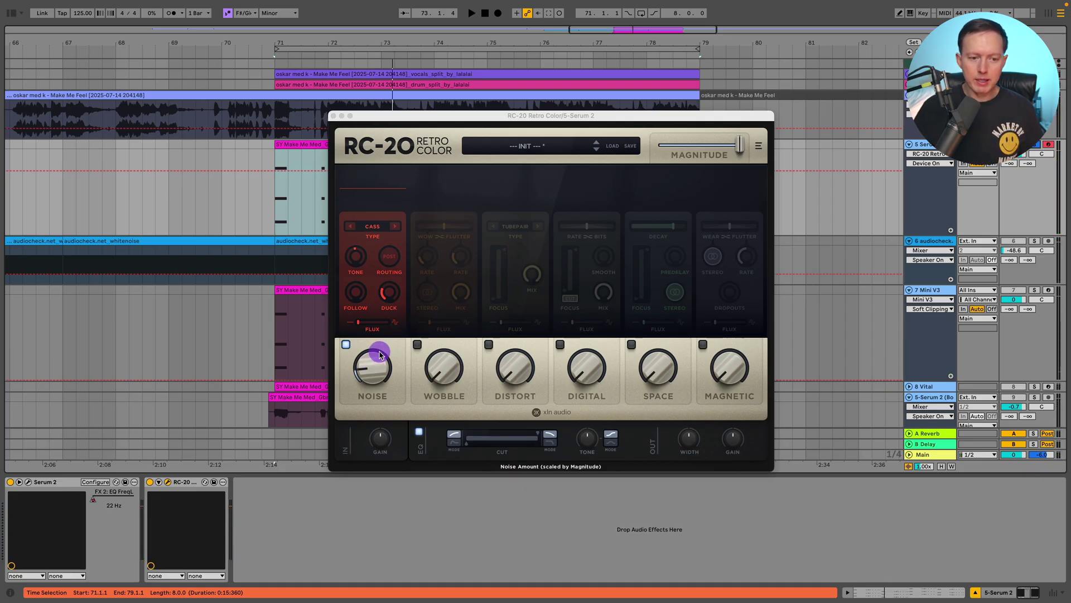
{"action": "key", "text": "space"}
{"action": "left_click_drag", "start_coordinate": [380, 354], "coordinate": [373, 363]}
Step: Enable RC-20's Distort at 4% and Space at 18%
{"action": "left_click", "coordinate": [489, 346]}
{"action": "left_click_drag", "start_coordinate": [509, 361], "coordinate": [521, 347]}
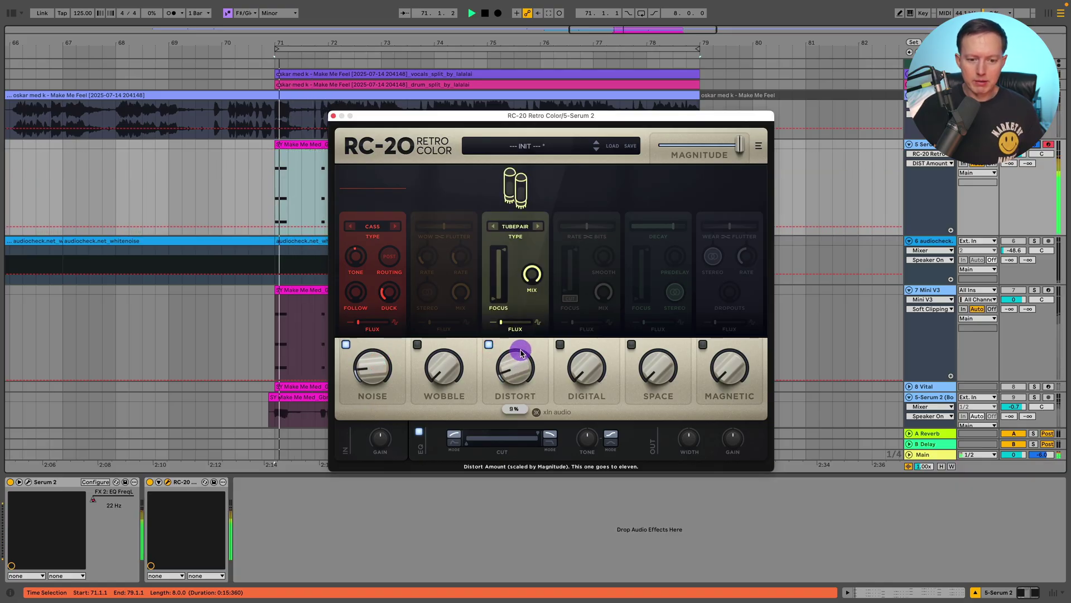
{"action": "left_click", "coordinate": [631, 344]}
{"action": "left_click_drag", "start_coordinate": [658, 363], "coordinate": [651, 395]}
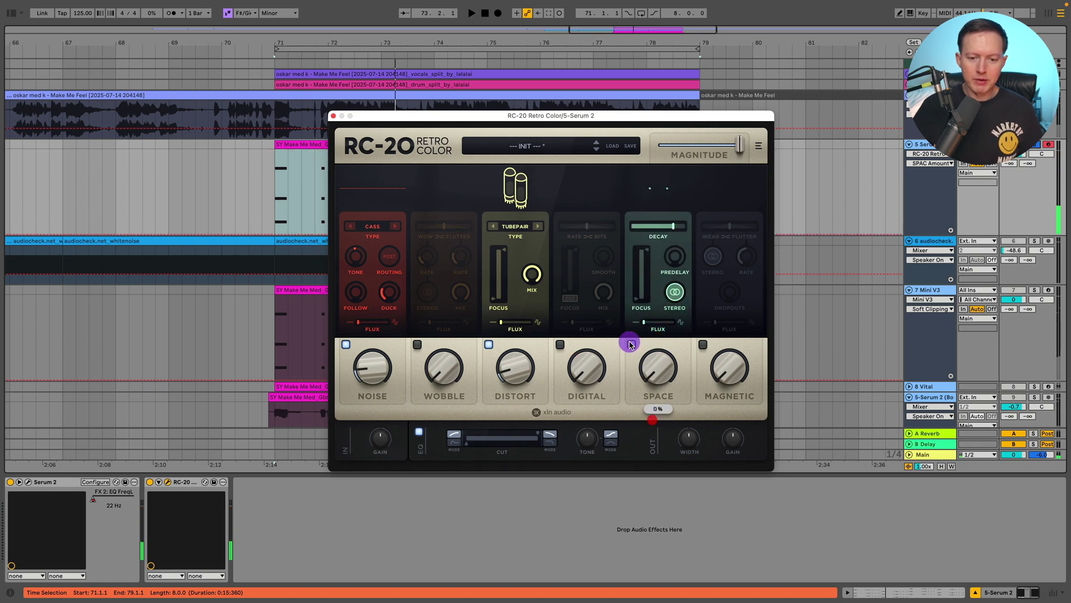
Step: Switch off RC-20's Space, Distort and Noise modules and close its window
{"action": "left_click", "coordinate": [631, 345]}
{"action": "left_click", "coordinate": [489, 344]}
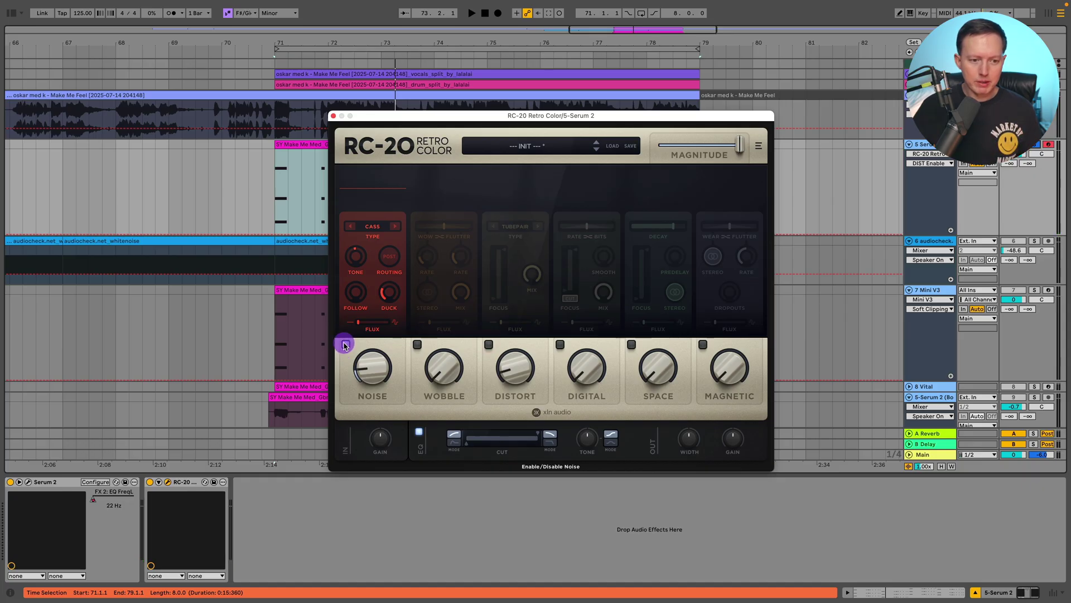
{"action": "left_click", "coordinate": [344, 345]}
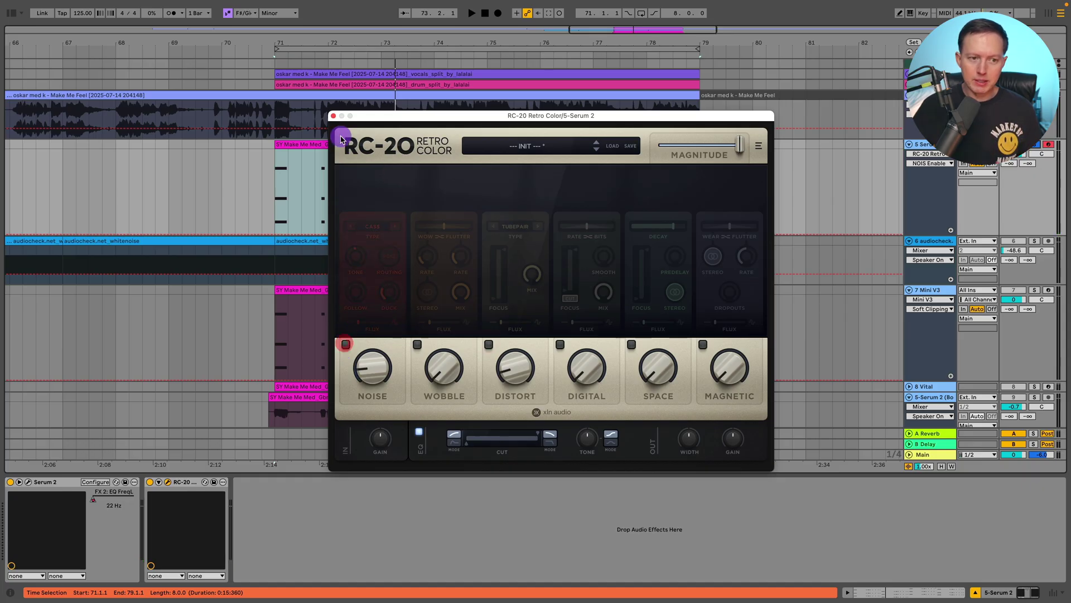
{"action": "left_click", "coordinate": [334, 115]}
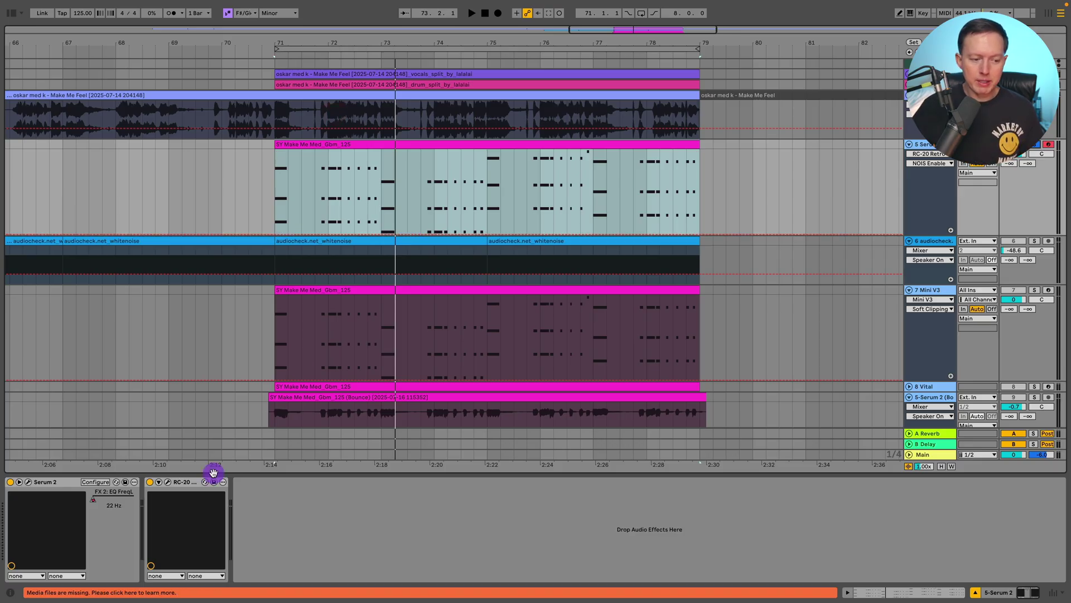
Step: Reopen RC-20, then move down to the audiocheck track's device chain
{"action": "left_click", "coordinate": [189, 484]}
{"action": "left_click", "coordinate": [169, 483]}
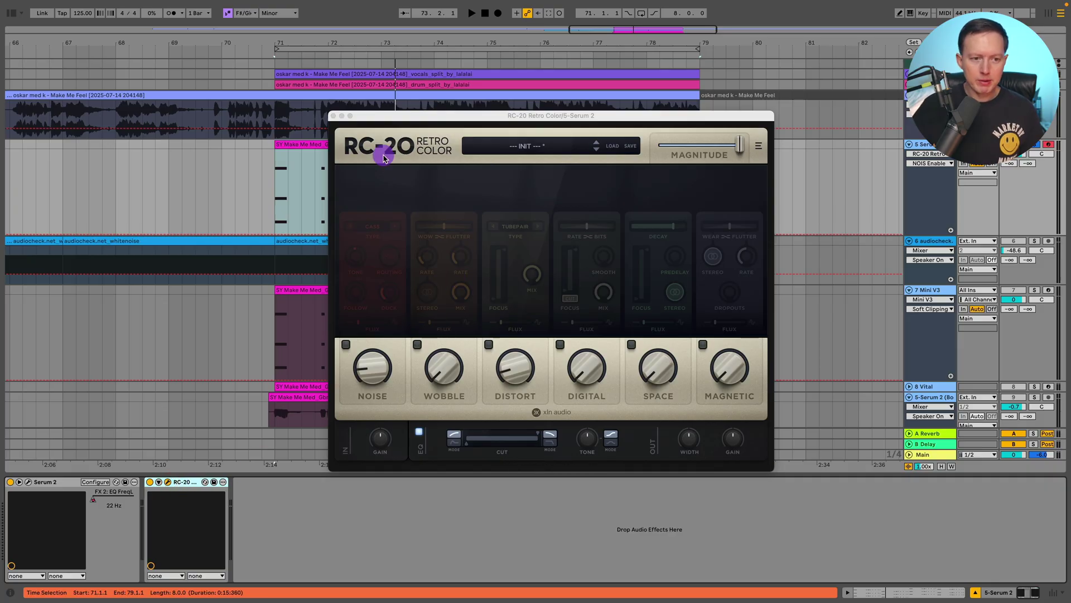
{"action": "key", "text": "Down"}
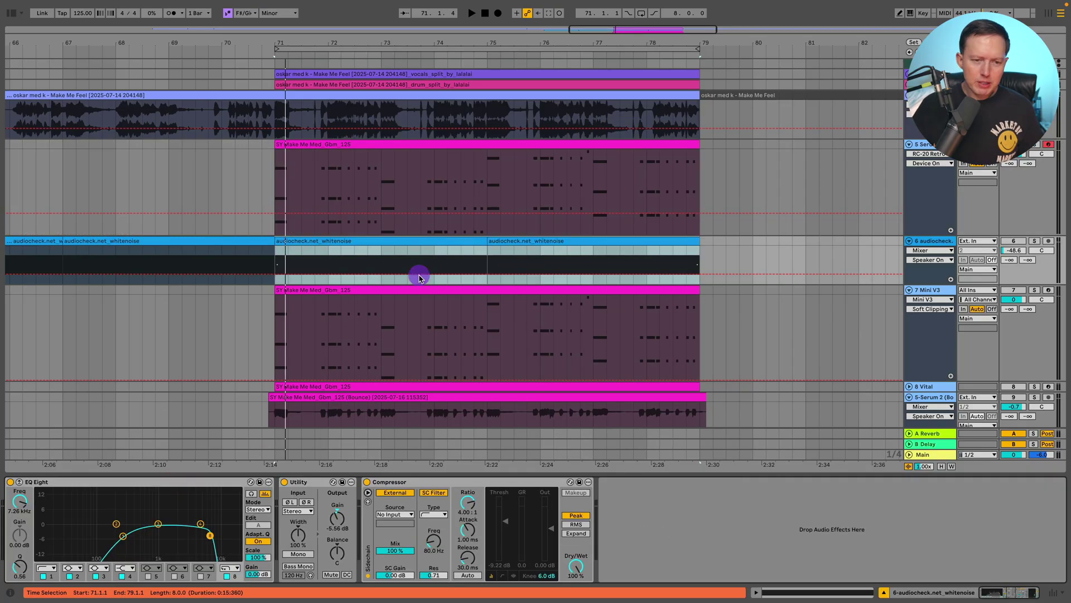
Step: Bypass the Compressor after EQ Eight and Utility, and solo the audiocheck white-noise track
{"action": "left_click", "coordinate": [70, 485]}
{"action": "left_click", "coordinate": [310, 482]}
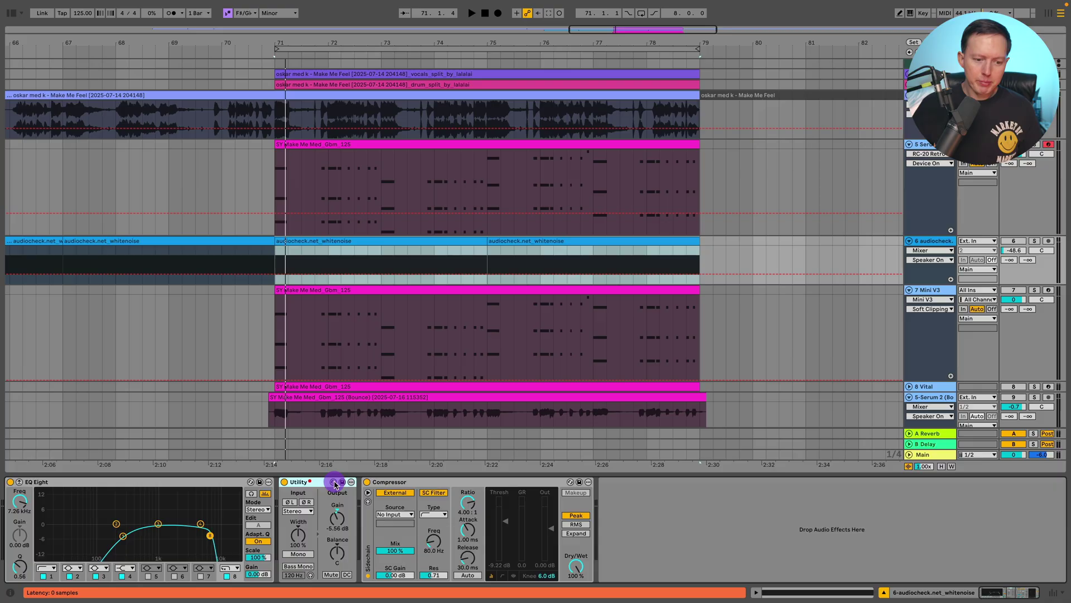
{"action": "left_click", "coordinate": [425, 483]}
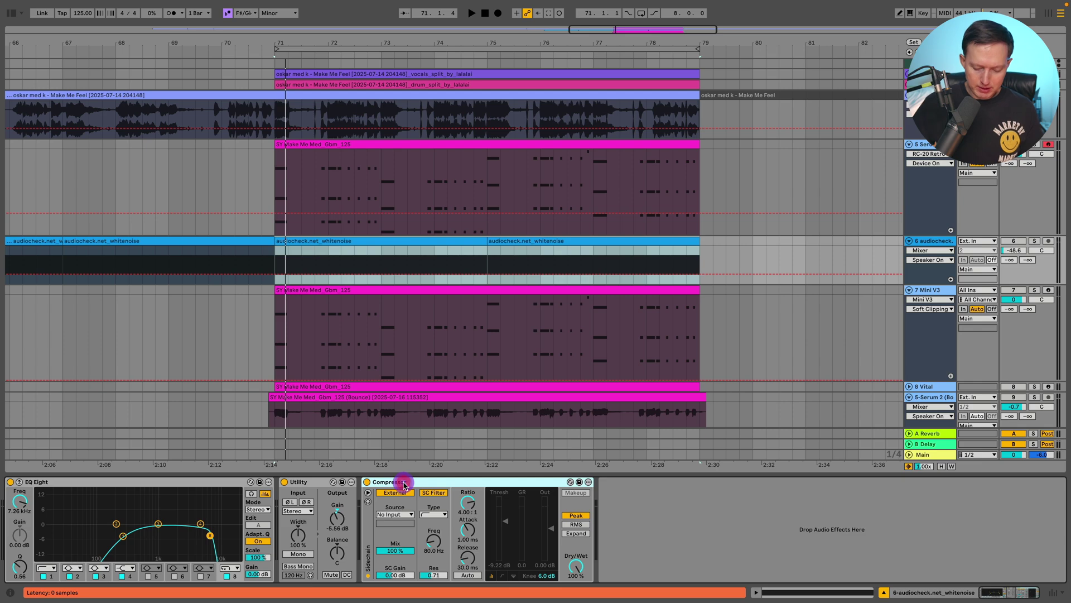
{"action": "left_click", "coordinate": [367, 481]}
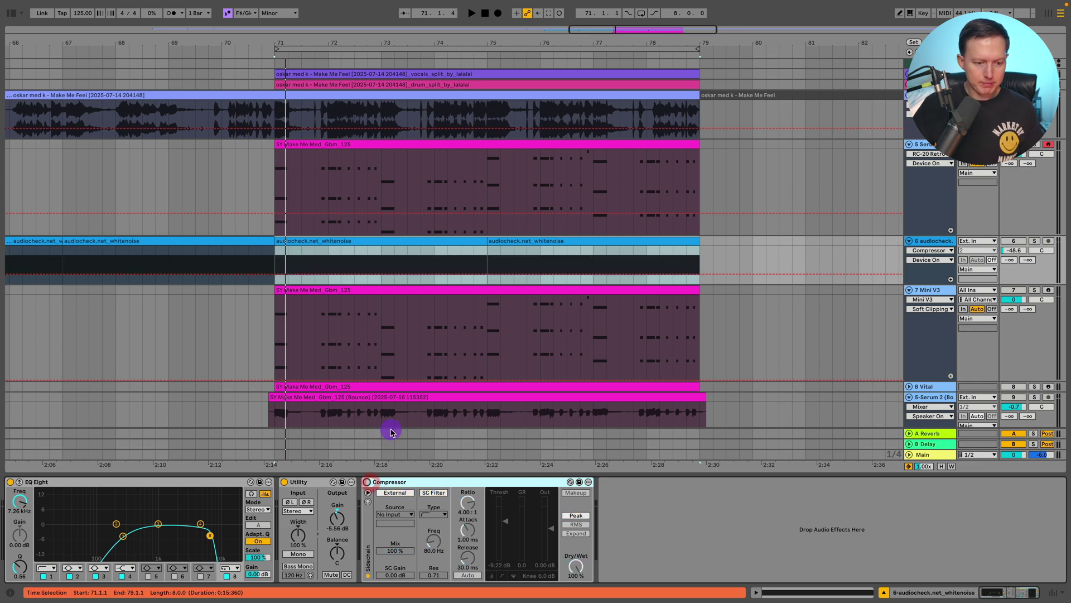
{"action": "left_click", "coordinate": [1035, 240]}
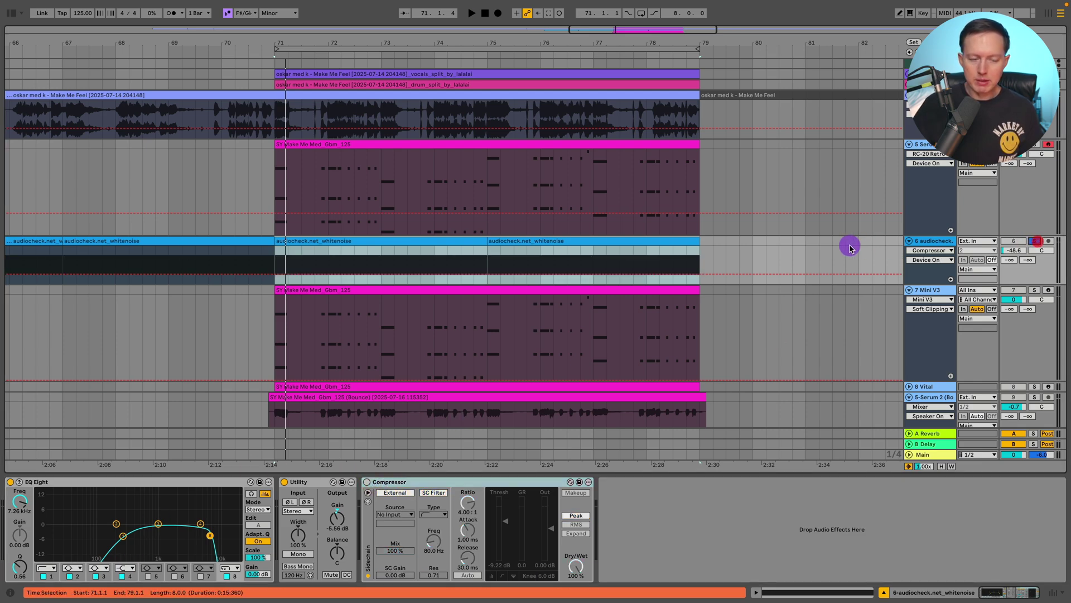